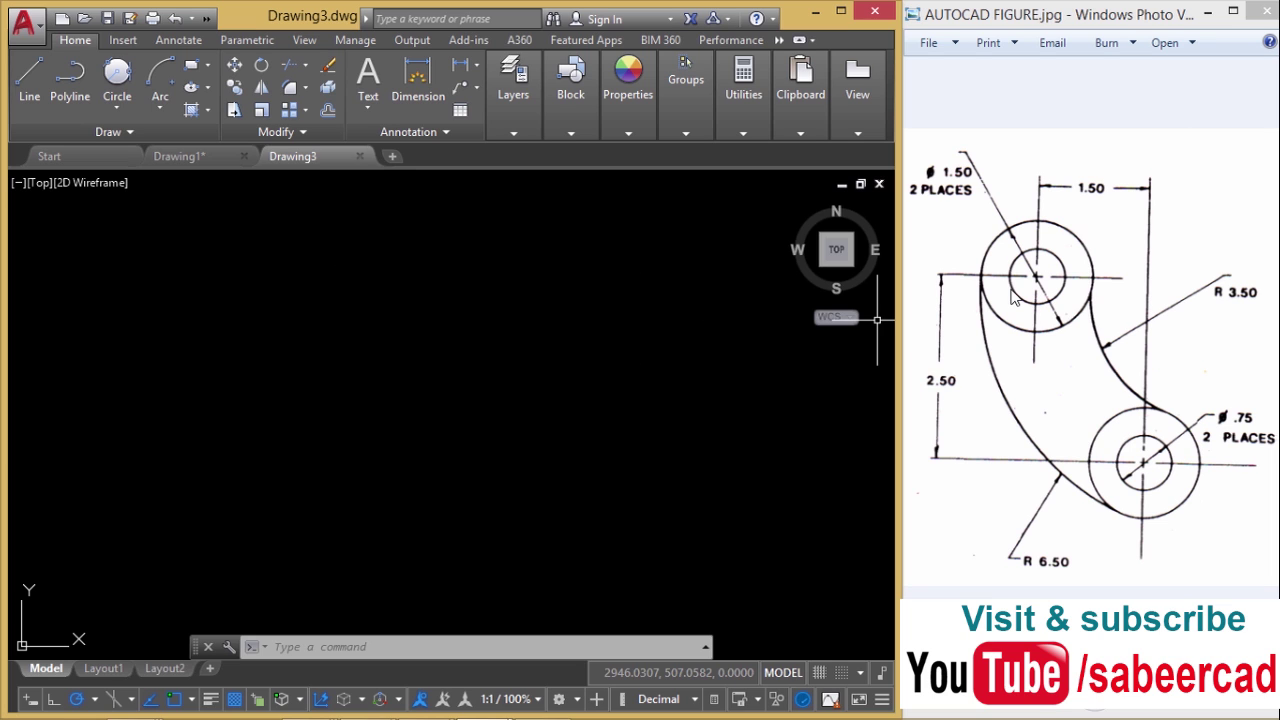
Step: Draw a 0.75-diameter circle by center and diameter for the upper hole
{"action": "left_click", "coordinate": [117, 107]}
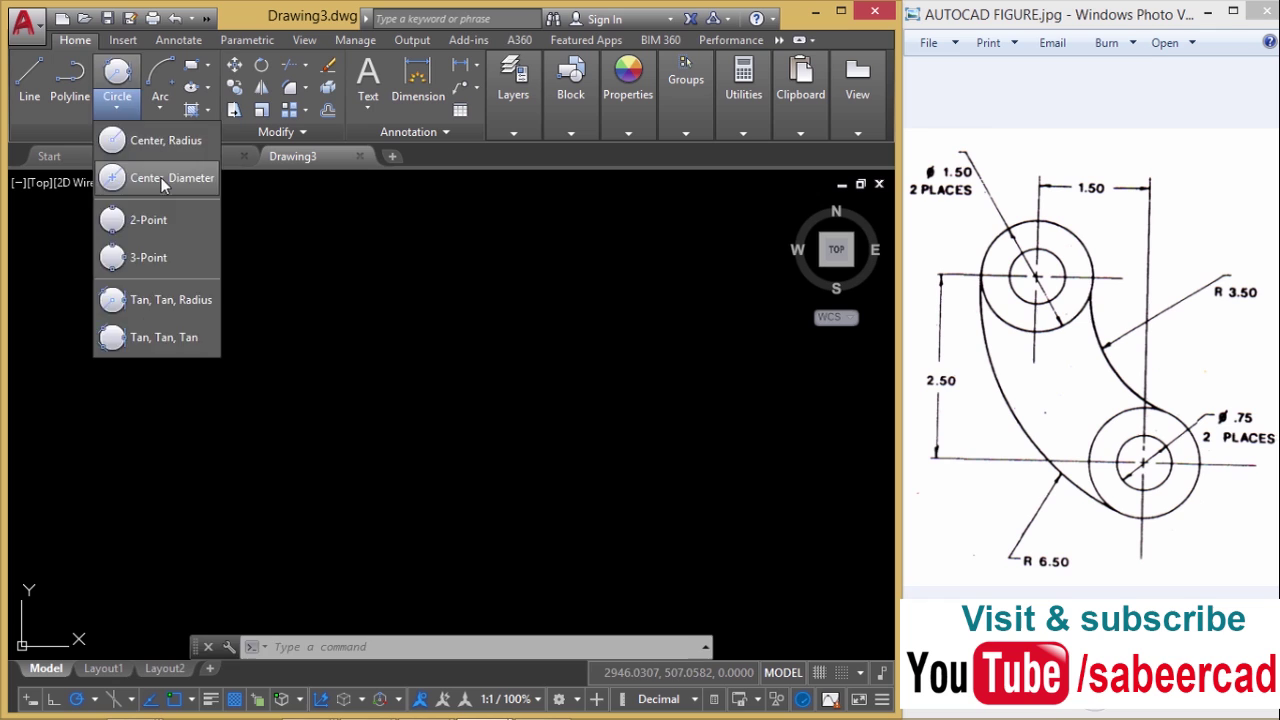
{"action": "left_click", "coordinate": [160, 177]}
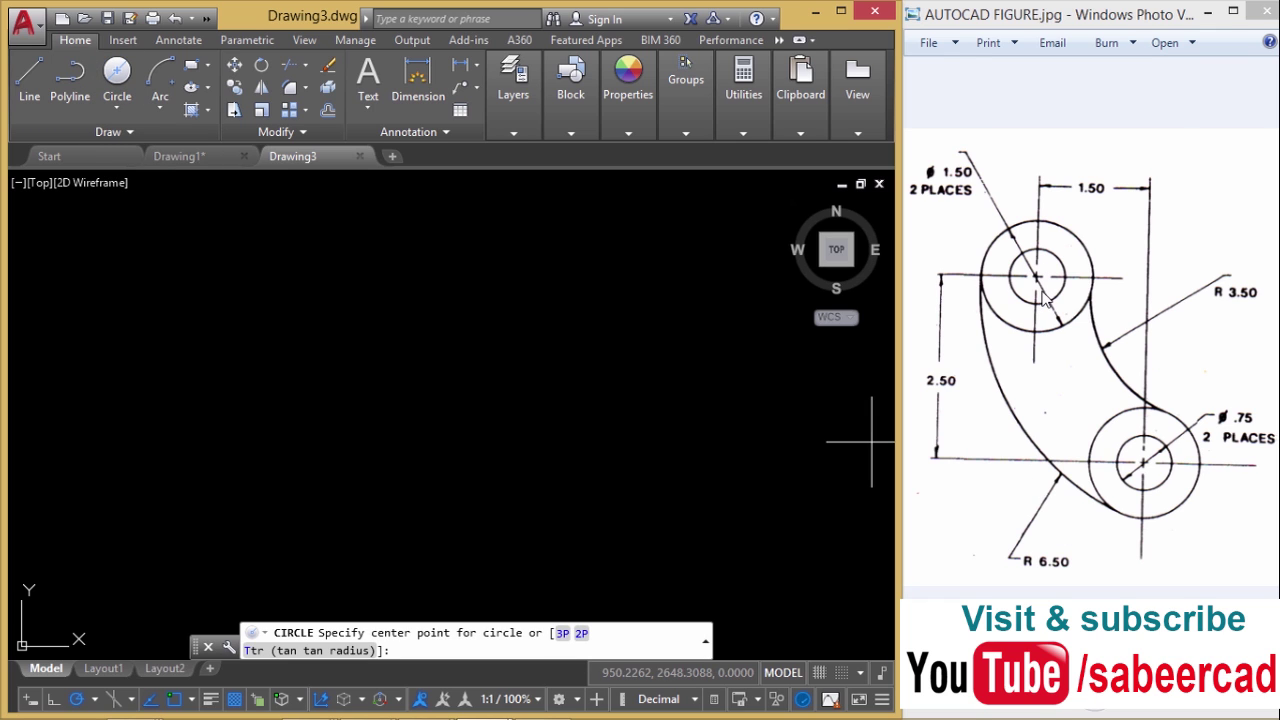
{"action": "left_click", "coordinate": [247, 273]}
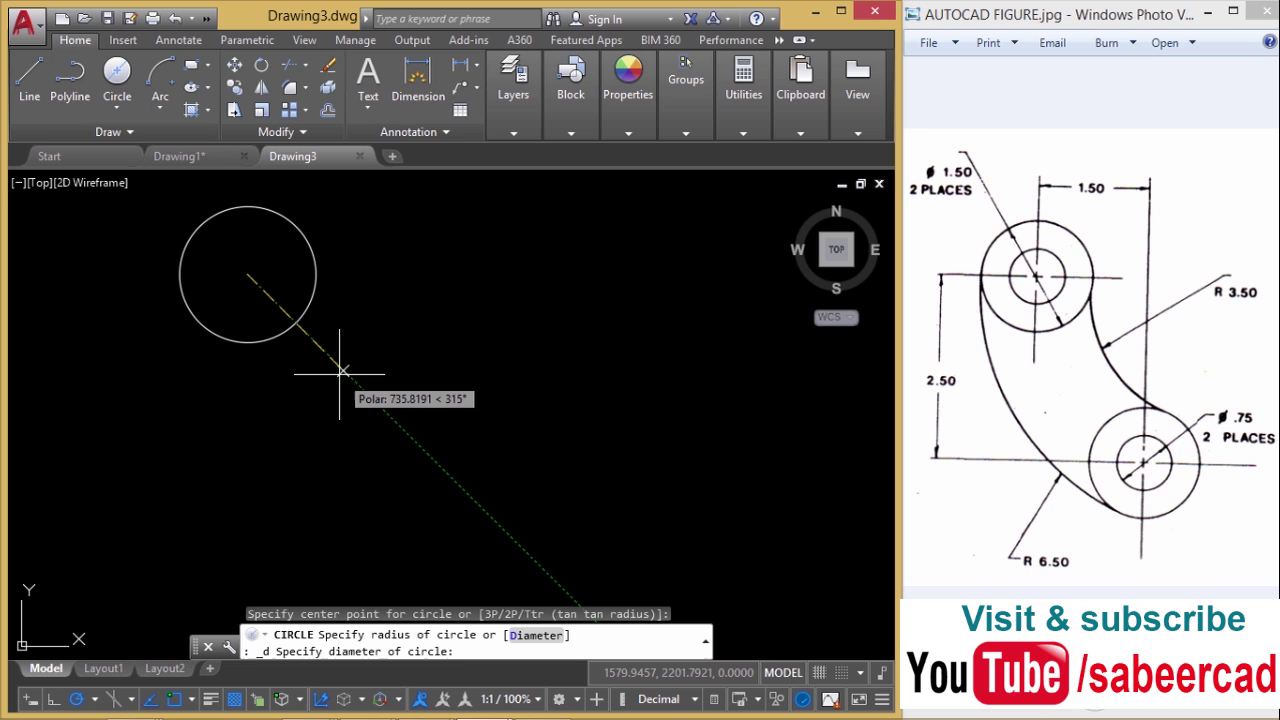
{"action": "type", "text": "75"}
{"action": "key", "text": "Return"}
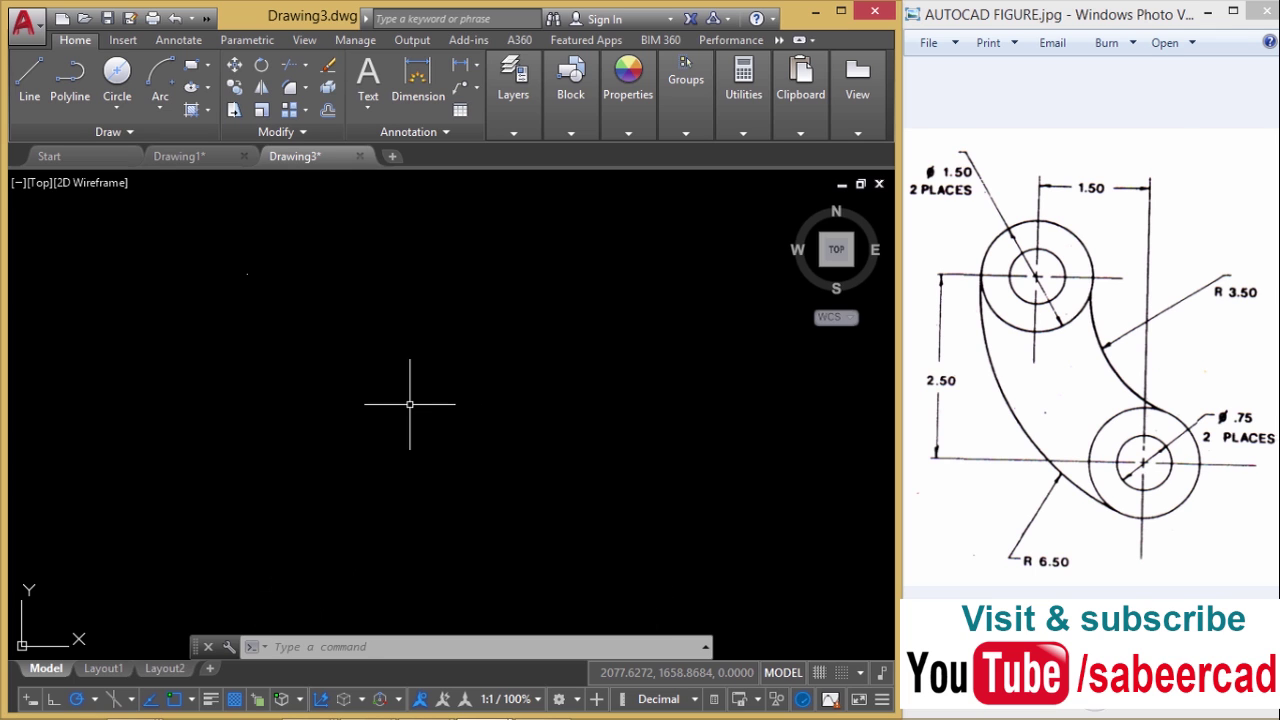
{"action": "middle_click", "coordinate": [410, 404]}
{"action": "middle_click", "coordinate": [410, 404]}
{"action": "scroll", "coordinate": [372, 276], "scroll_direction": "down", "scroll_amount": 3}
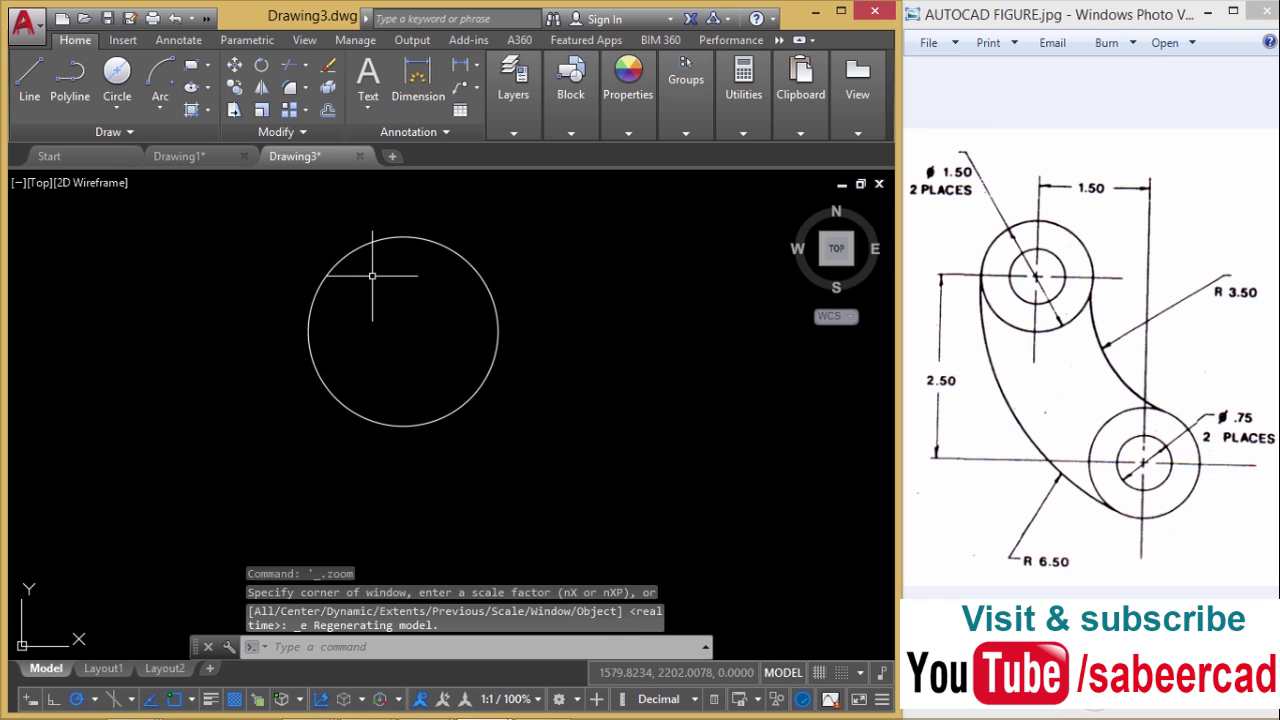
{"action": "scroll", "coordinate": [372, 276], "scroll_direction": "down", "scroll_amount": 2}
{"action": "scroll", "coordinate": [270, 300], "scroll_direction": "down", "scroll_amount": 1}
{"action": "scroll", "coordinate": [510, 315], "scroll_direction": "up", "scroll_amount": 2}
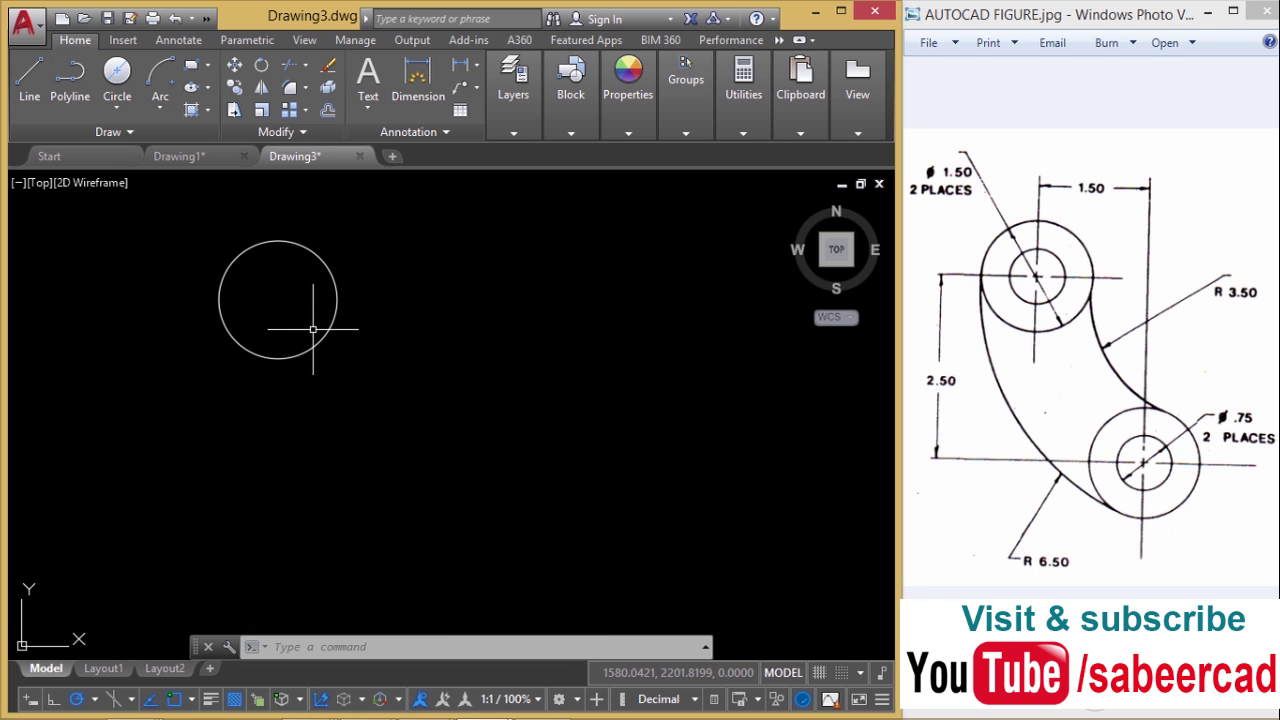
Step: Draw a 1.5-diameter circle concentric with the 0.75 circle
{"action": "left_click", "coordinate": [117, 107]}
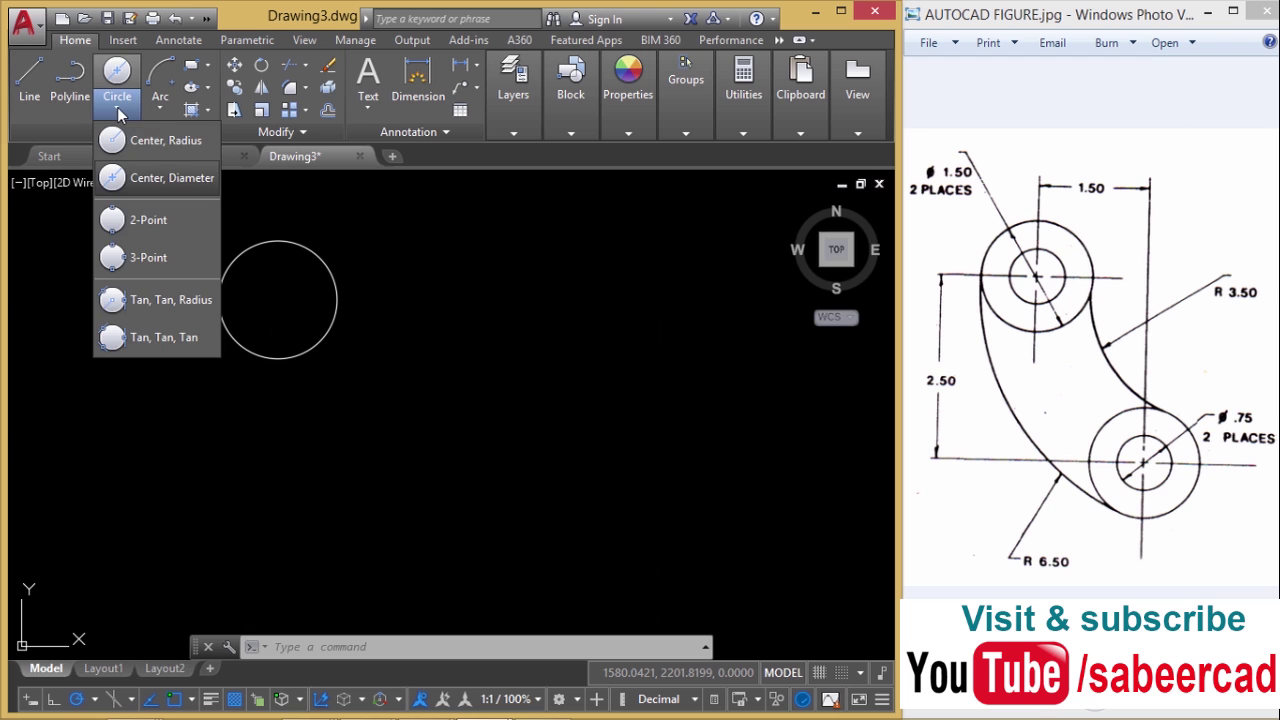
{"action": "left_click", "coordinate": [166, 183]}
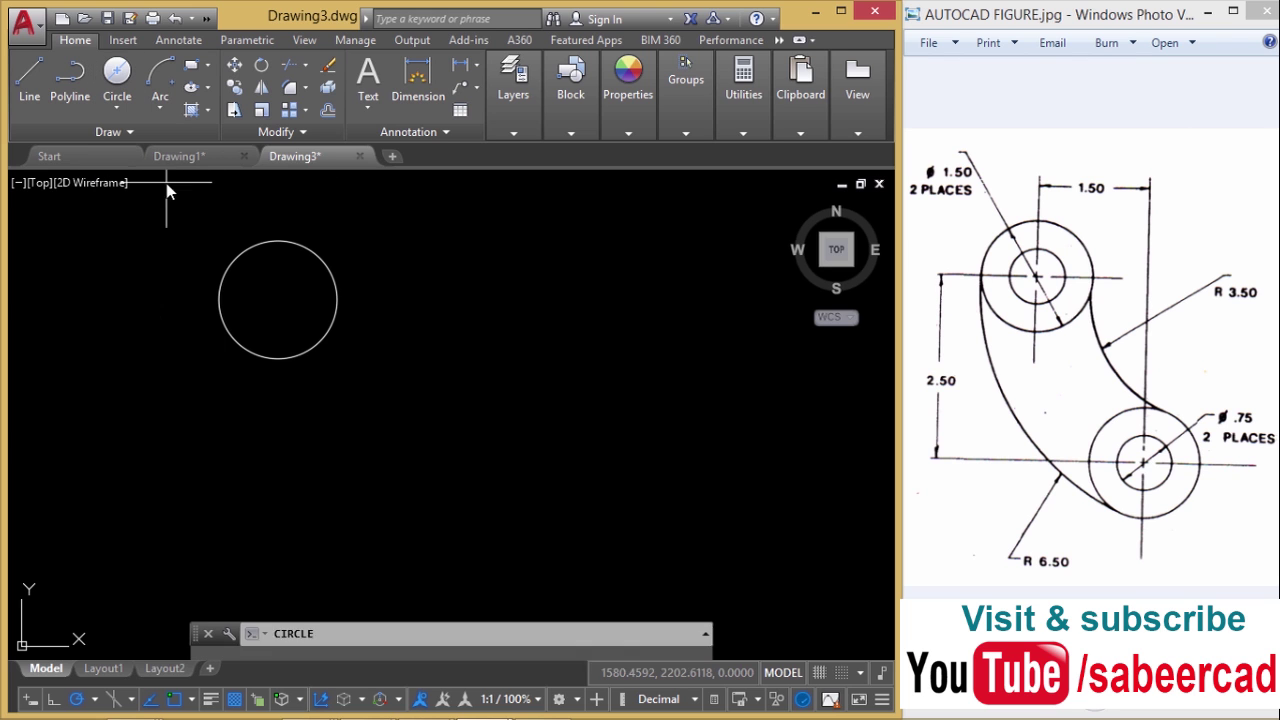
{"action": "left_click", "coordinate": [278, 298]}
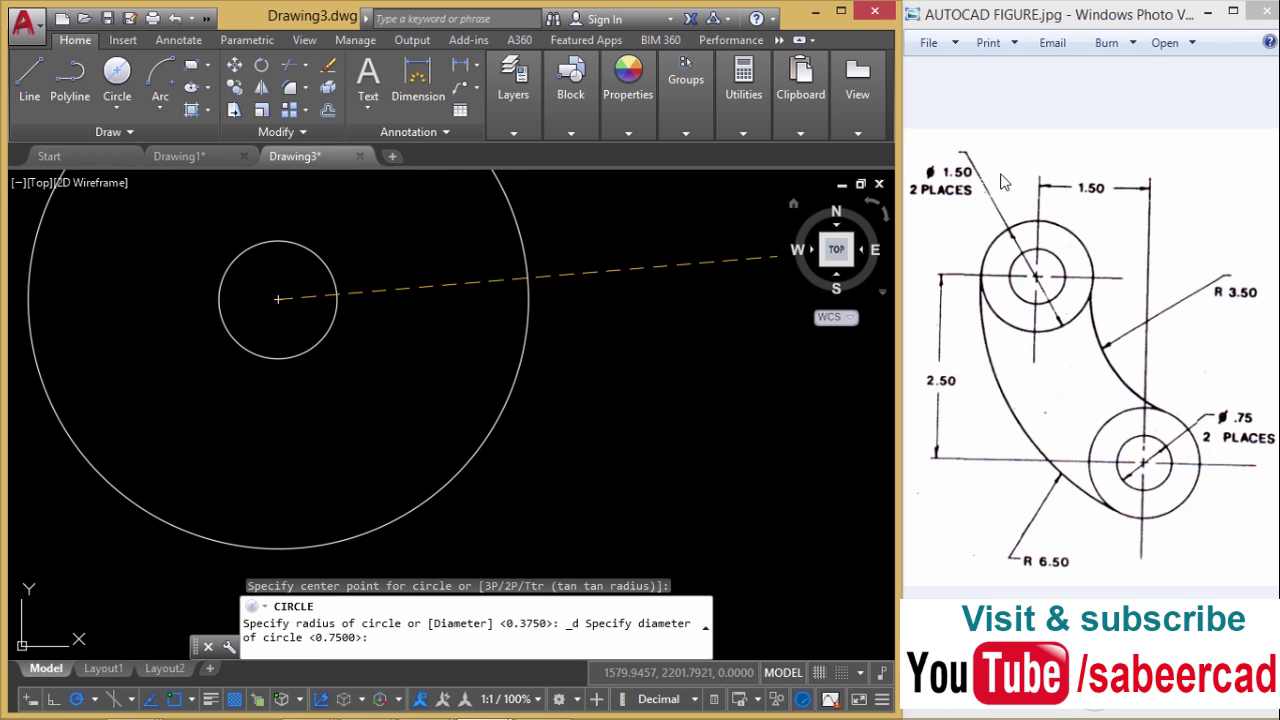
{"action": "type", "text": "1.5"}
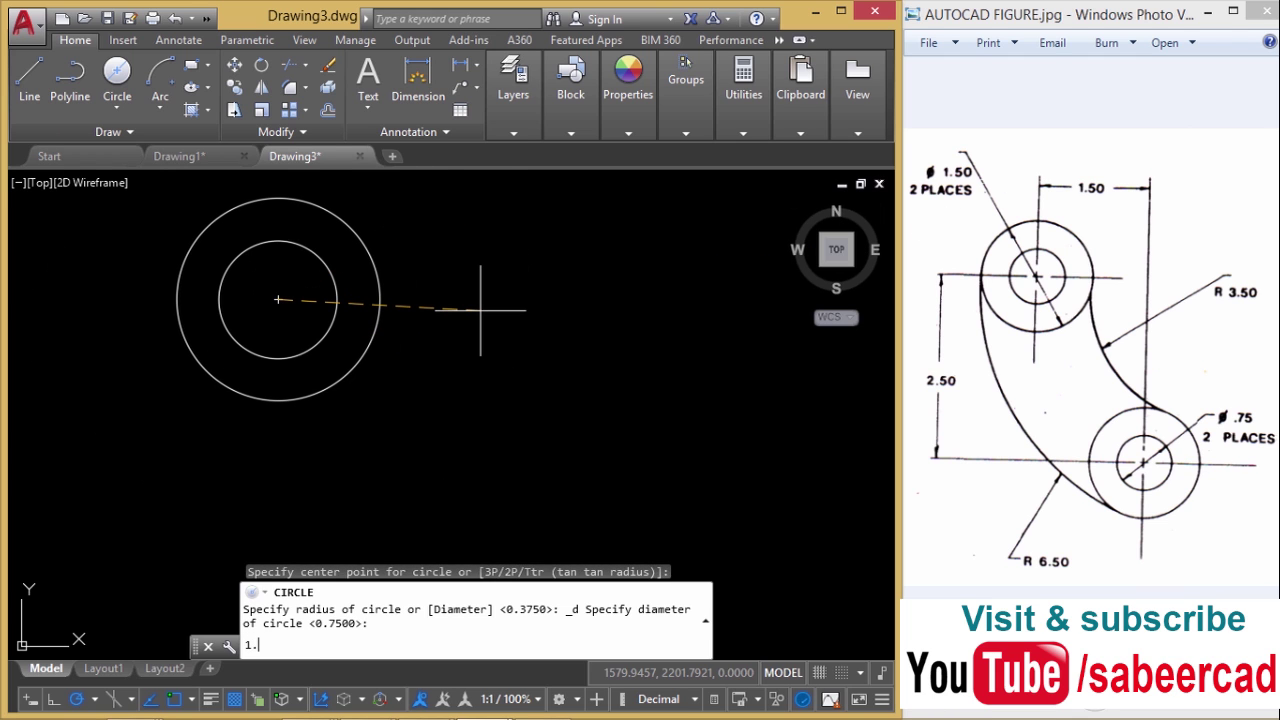
{"action": "key", "text": "Return"}
{"action": "scroll", "coordinate": [276, 246], "scroll_direction": "down", "scroll_amount": 2}
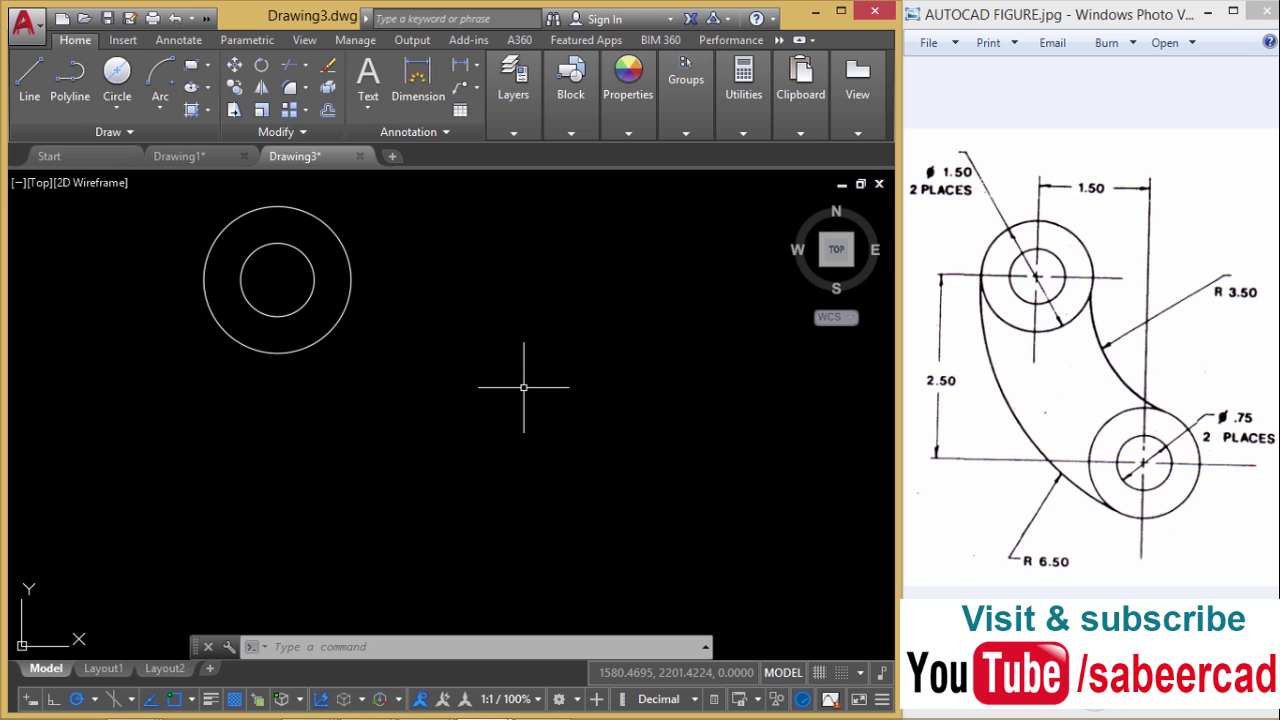
Step: Copy both concentric circles from their shared center to offset @1.5,-2.5
{"action": "left_click", "coordinate": [236, 86]}
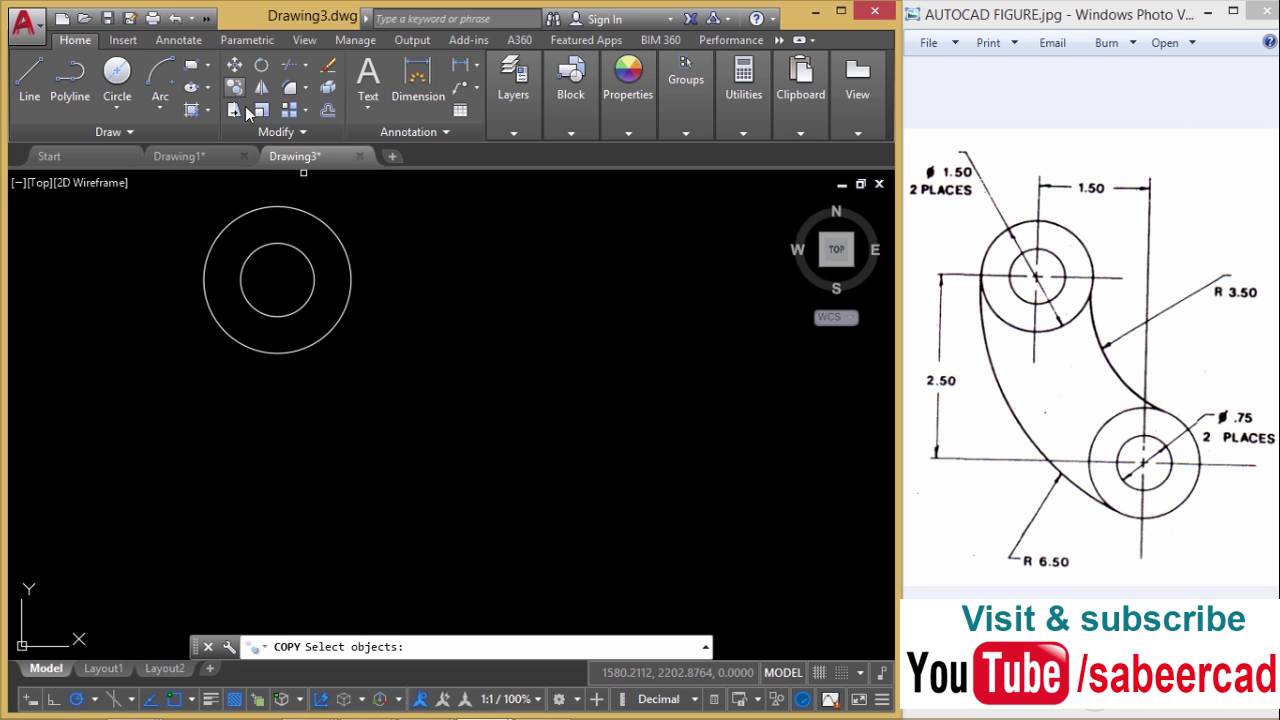
{"action": "left_click", "coordinate": [190, 207]}
{"action": "left_click", "coordinate": [377, 354]}
{"action": "key", "text": "Return"}
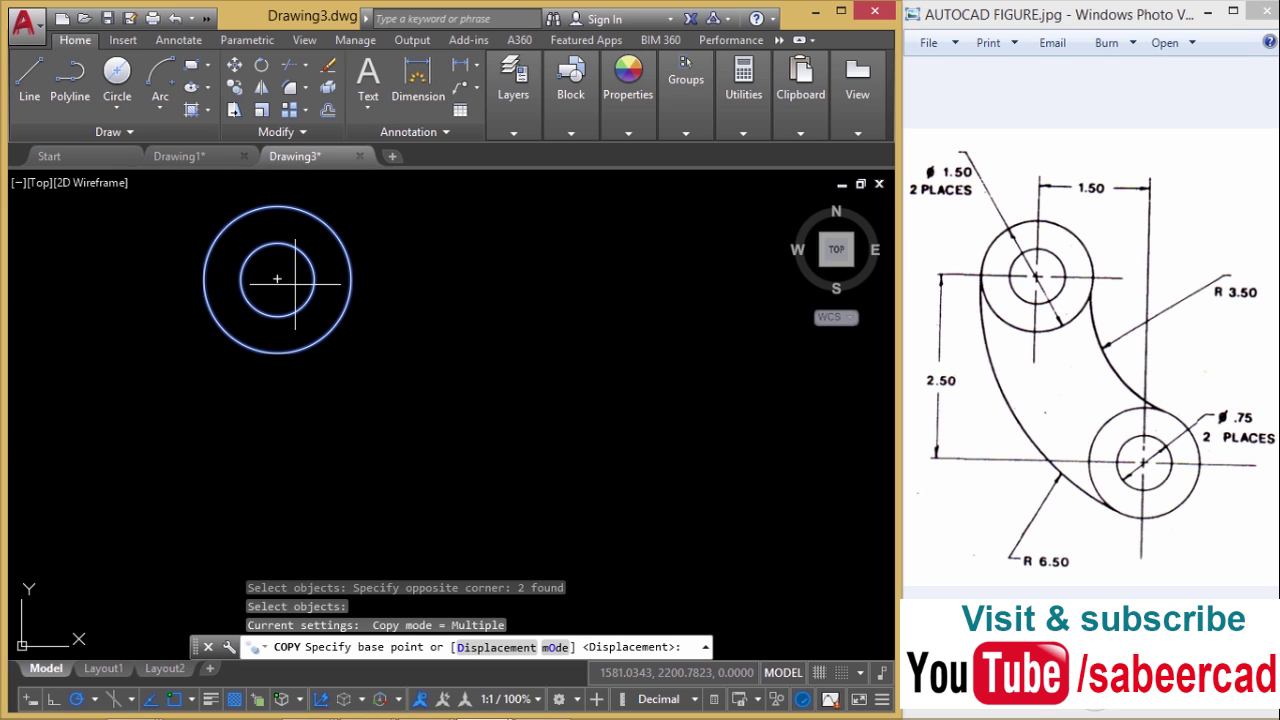
{"action": "left_click", "coordinate": [277, 279]}
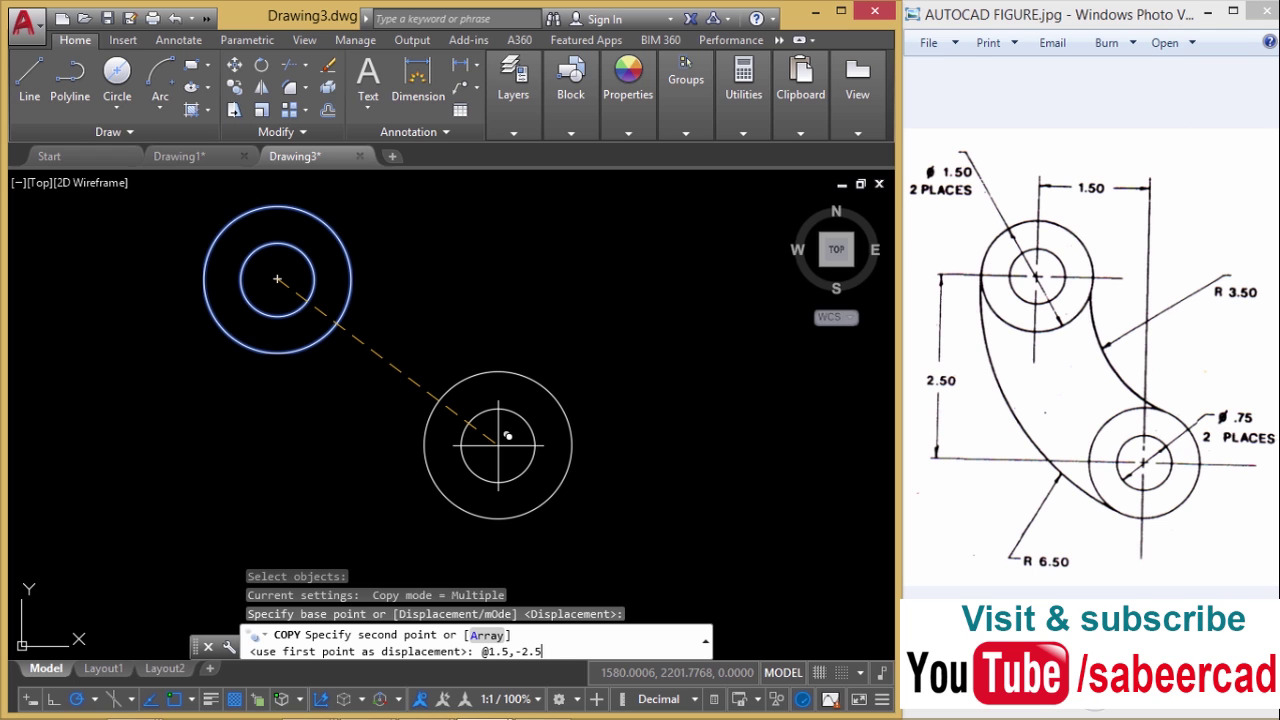
{"action": "key", "text": "Return"}
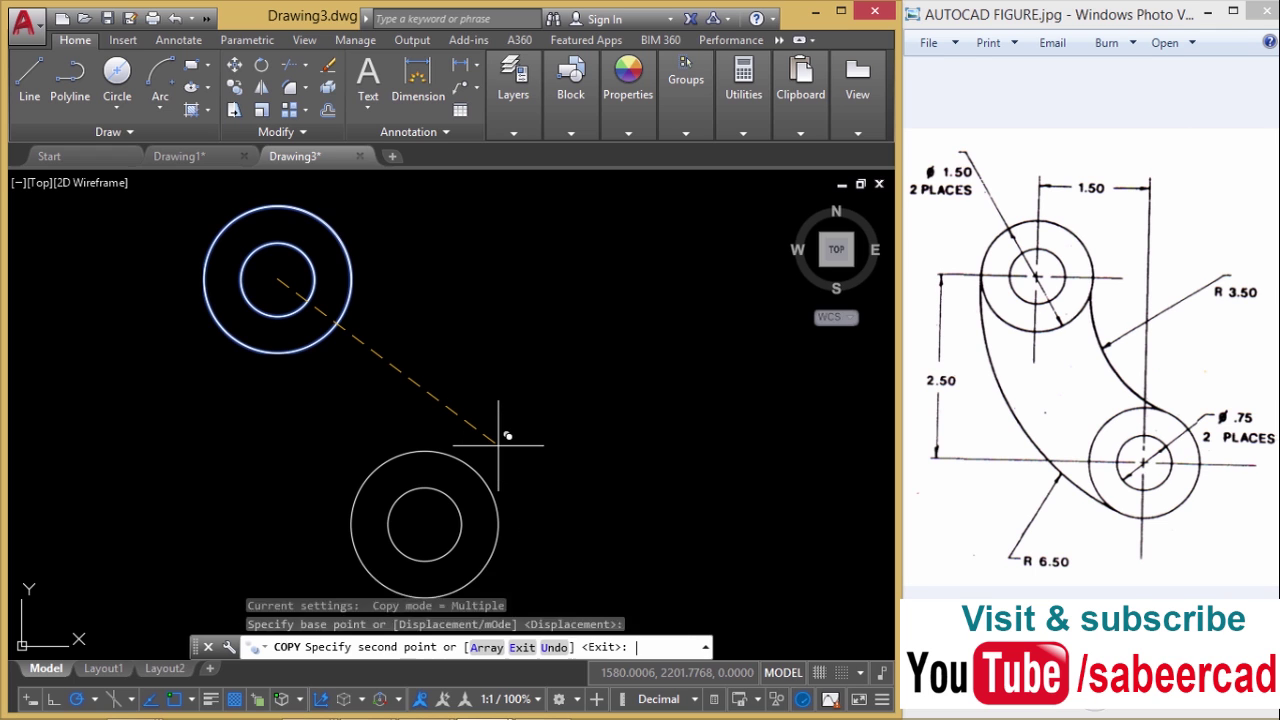
{"action": "key", "text": "Return"}
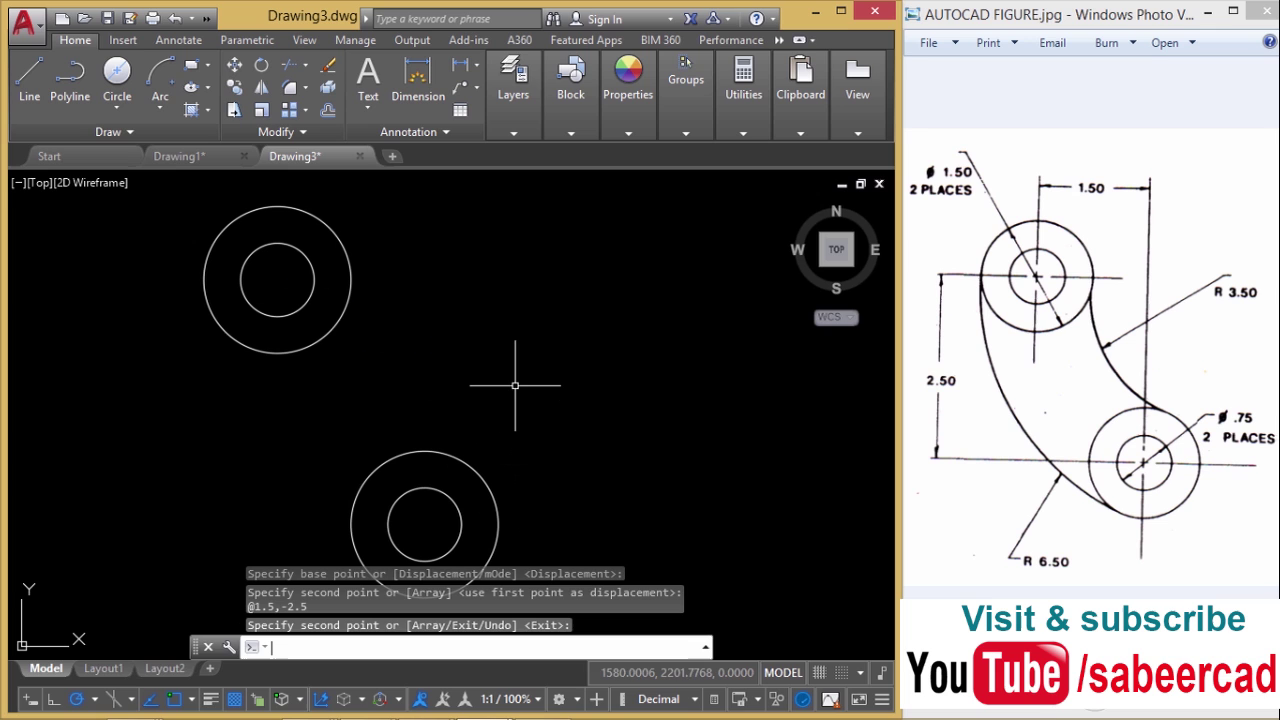
{"action": "scroll", "coordinate": [484, 376], "scroll_direction": "down", "scroll_amount": 2}
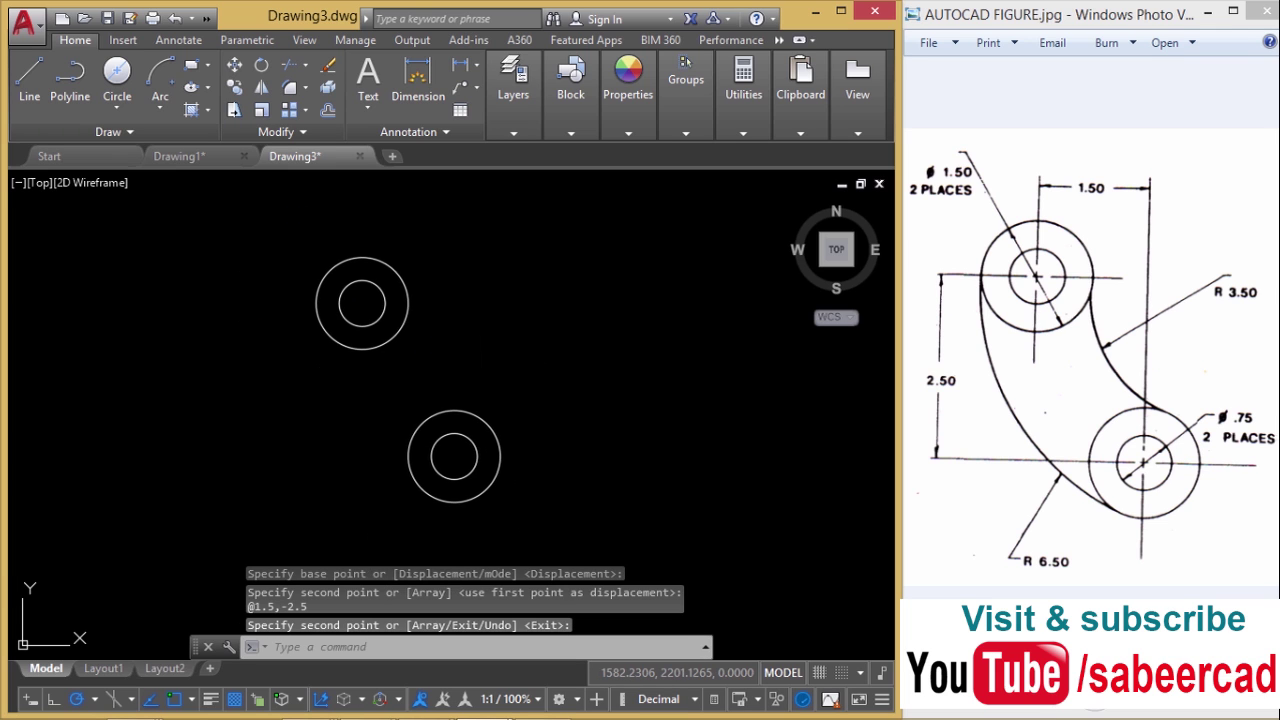
{"action": "scroll", "coordinate": [480, 380], "scroll_direction": "up", "scroll_amount": 2}
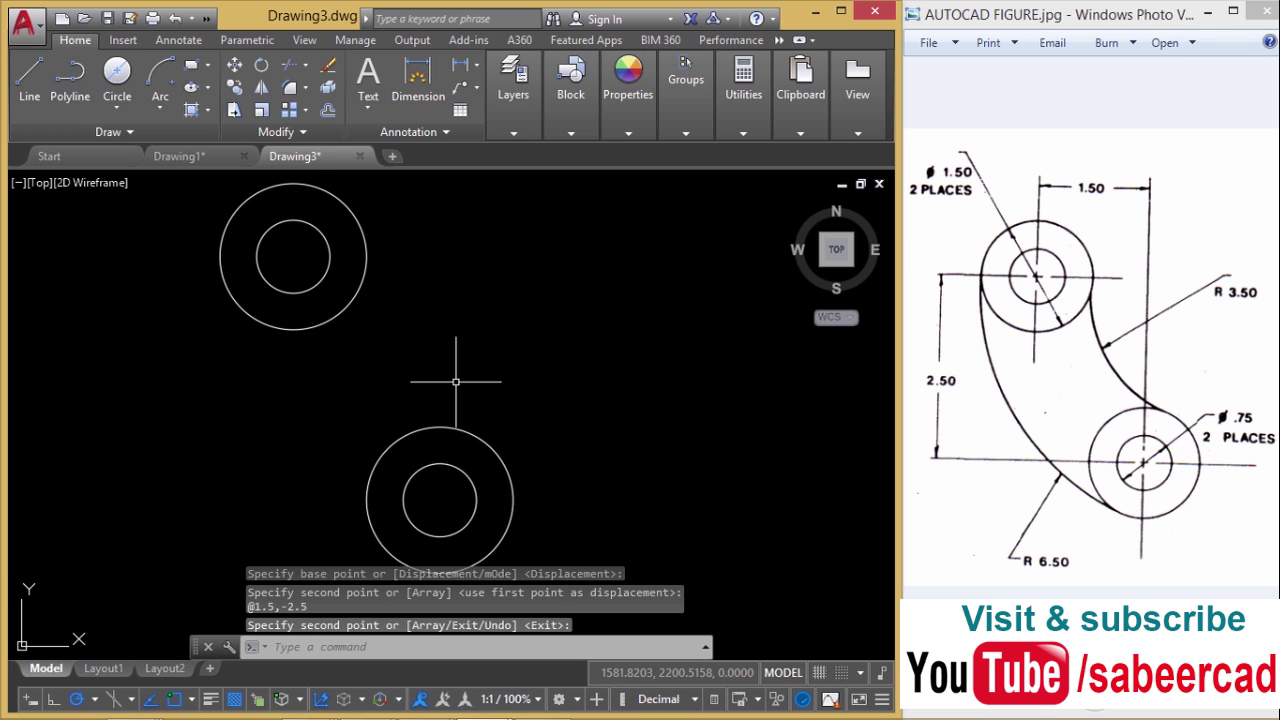
Step: Fillet the top and bottom outer circles with a 3.5 radius arc on the right
{"action": "left_click", "coordinate": [304, 88]}
{"action": "left_click", "coordinate": [343, 128]}
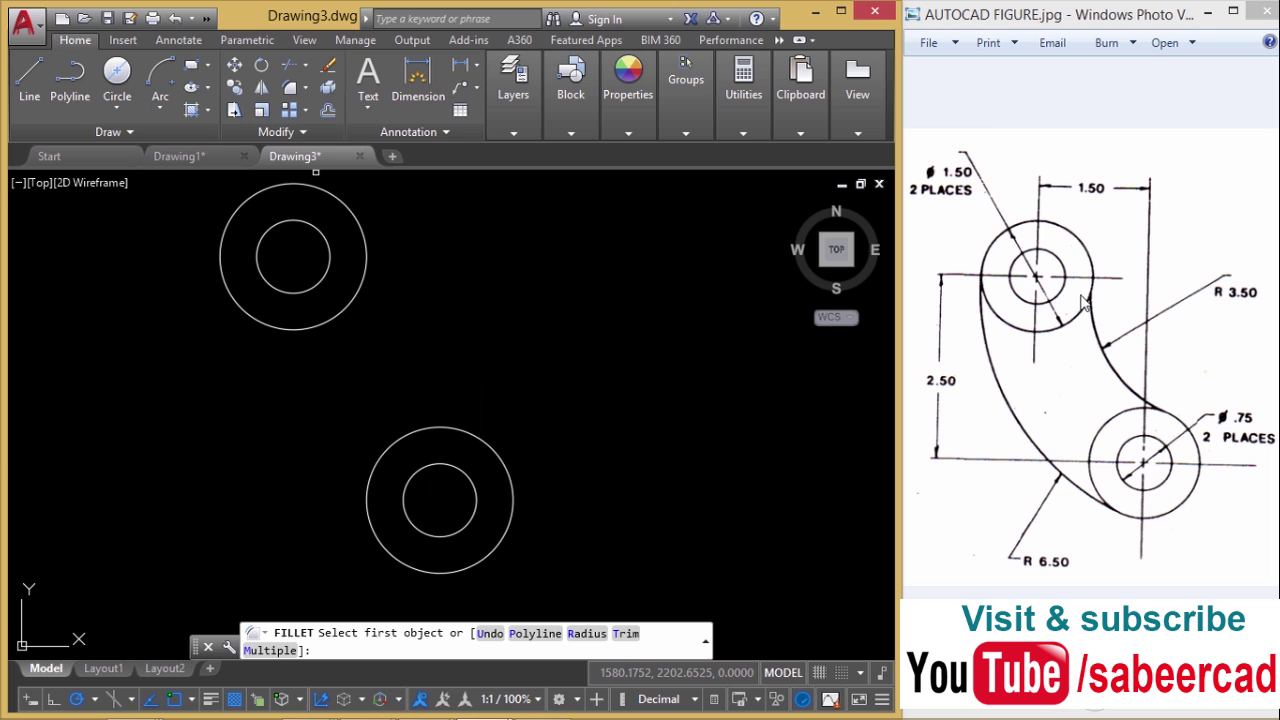
{"action": "left_click", "coordinate": [589, 634]}
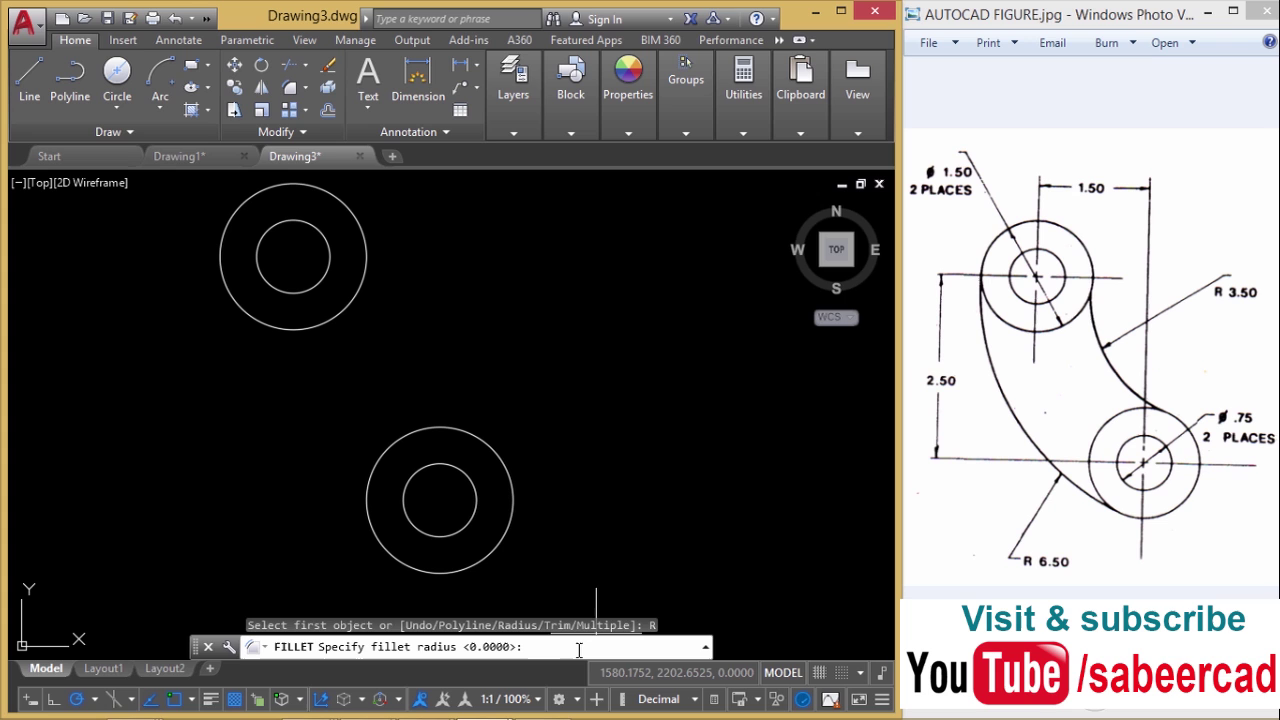
{"action": "type", "text": "3.5"}
{"action": "key", "text": "Return"}
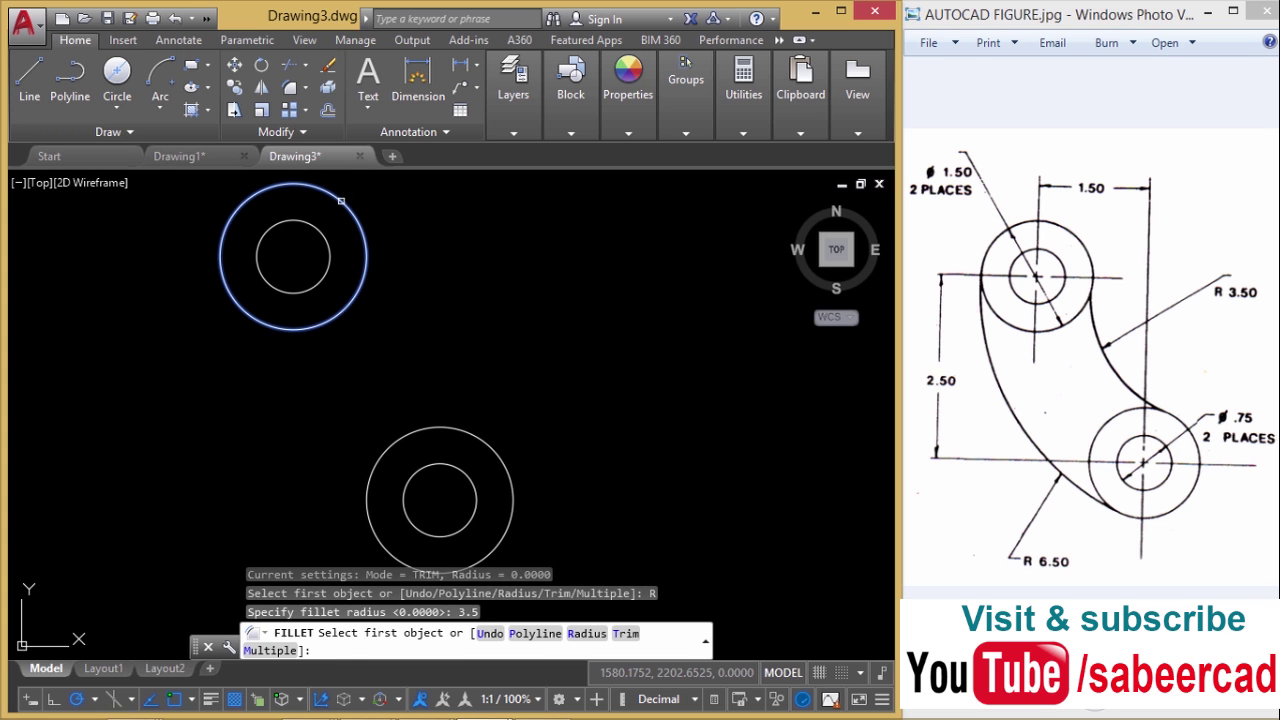
{"action": "left_click", "coordinate": [348, 200]}
{"action": "left_click", "coordinate": [482, 436]}
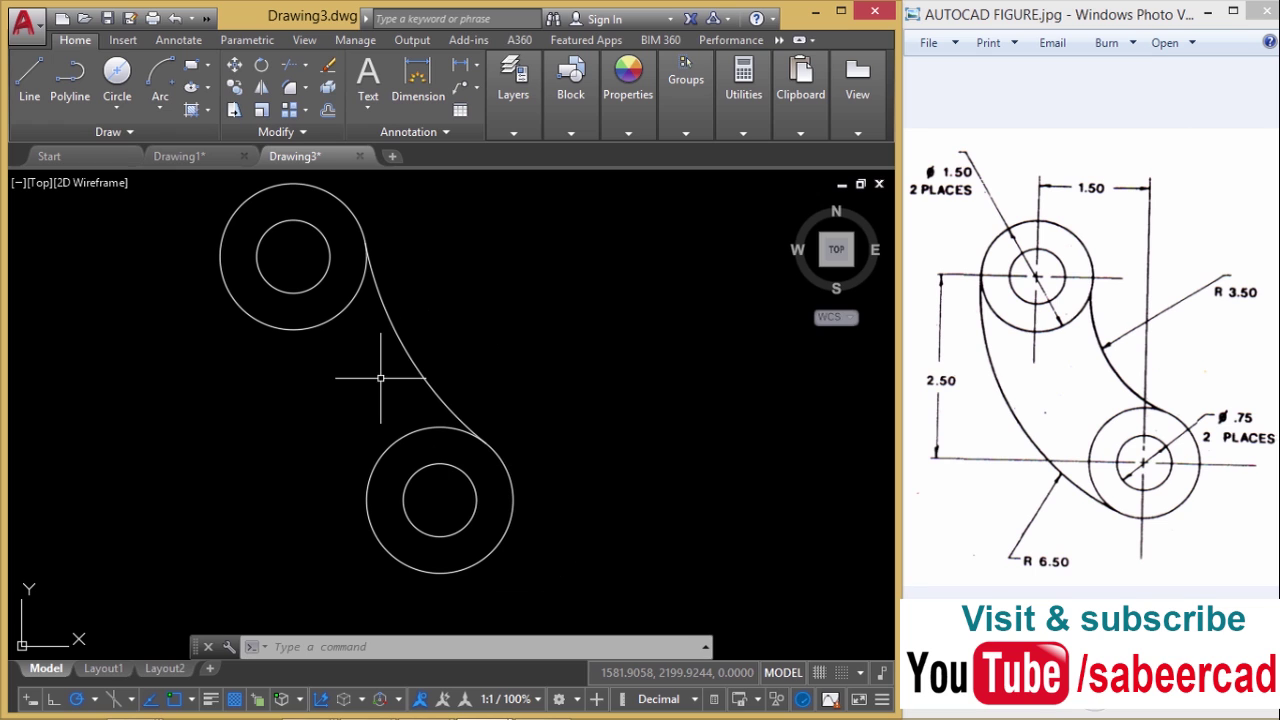
Step: Add a 6.5 radius fillet between the outer circles on the left, then select that arc
{"action": "left_click", "coordinate": [305, 91]}
{"action": "left_click", "coordinate": [322, 117]}
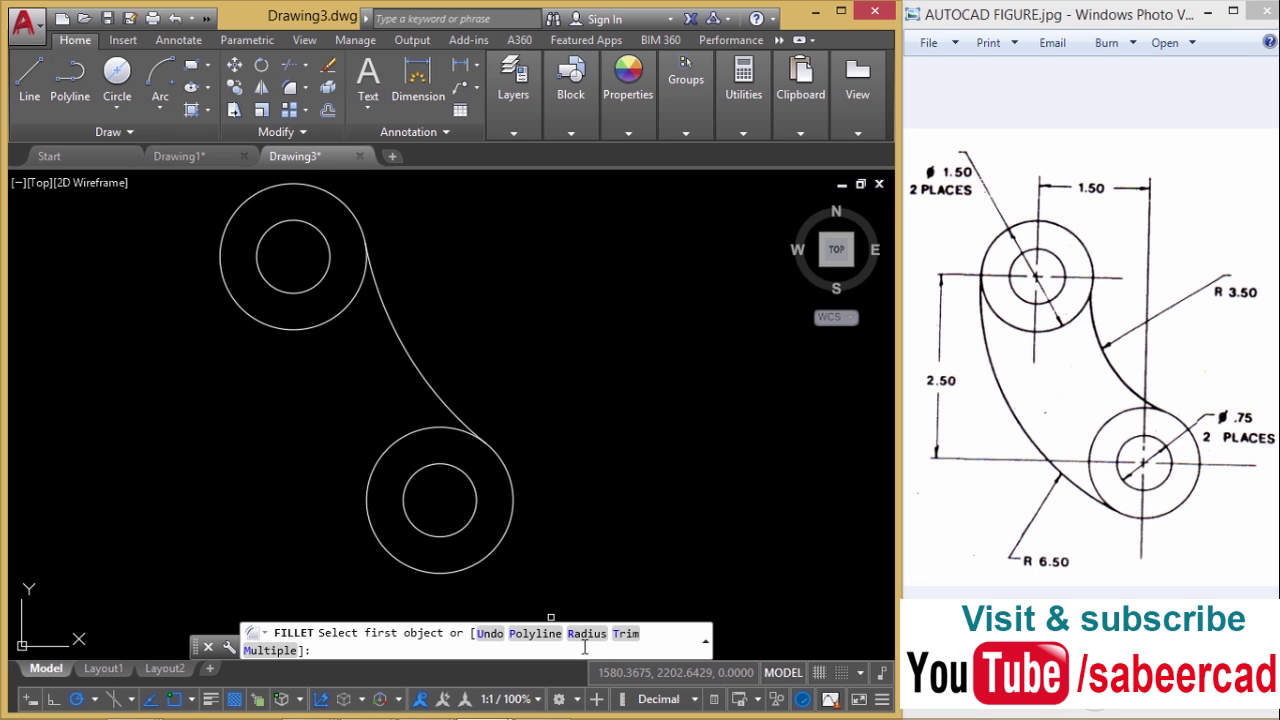
{"action": "type", "text": "R"}
{"action": "key", "text": "Return"}
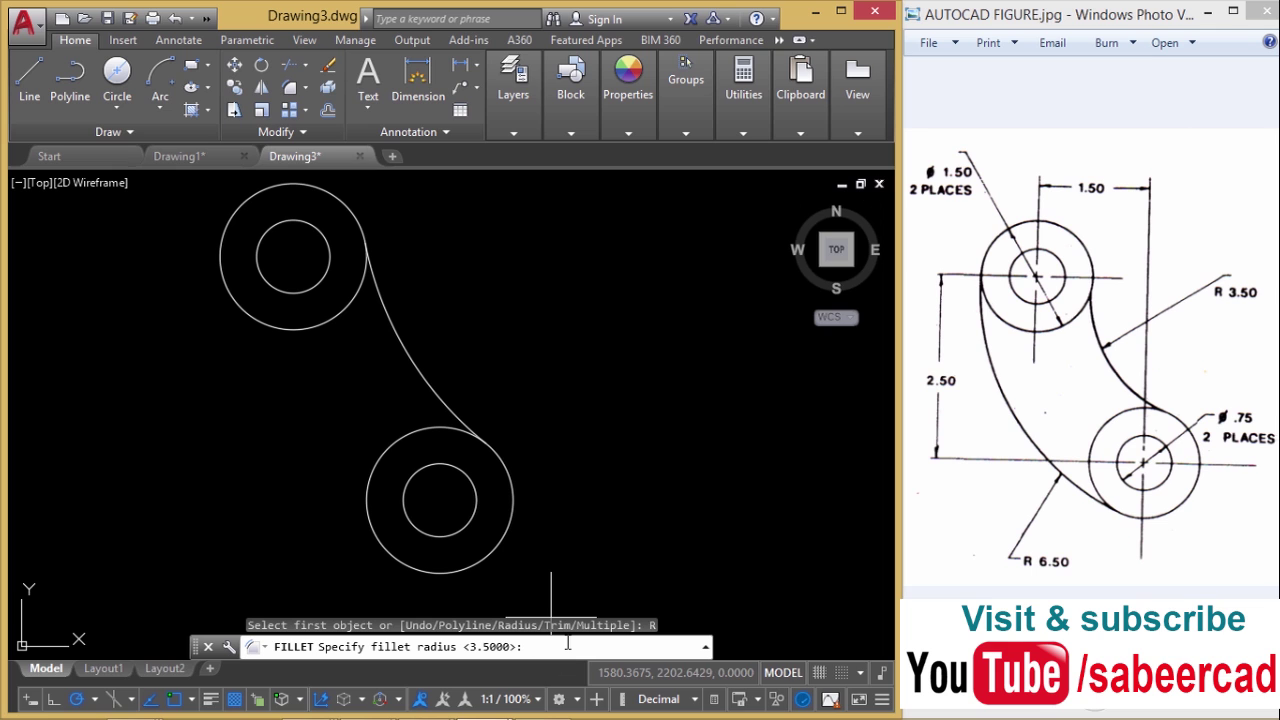
{"action": "type", "text": "6.5"}
{"action": "key", "text": "Return"}
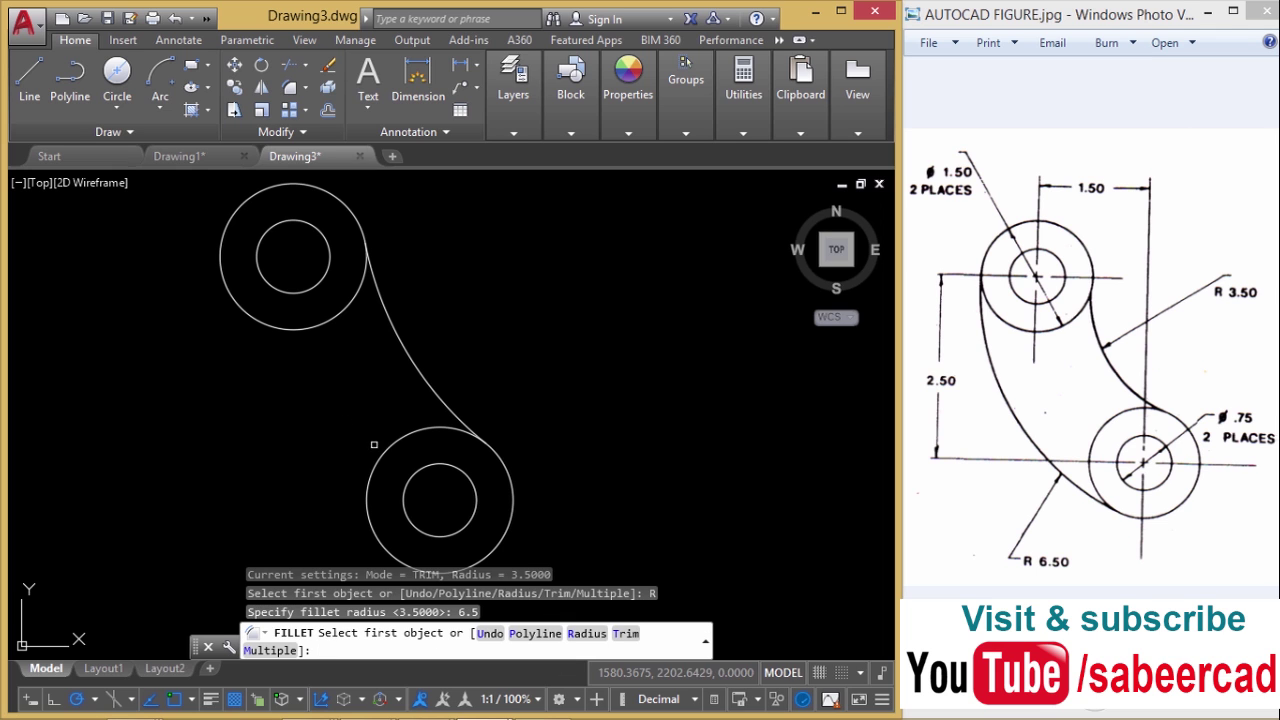
{"action": "left_click", "coordinate": [226, 250]}
{"action": "left_click", "coordinate": [372, 537]}
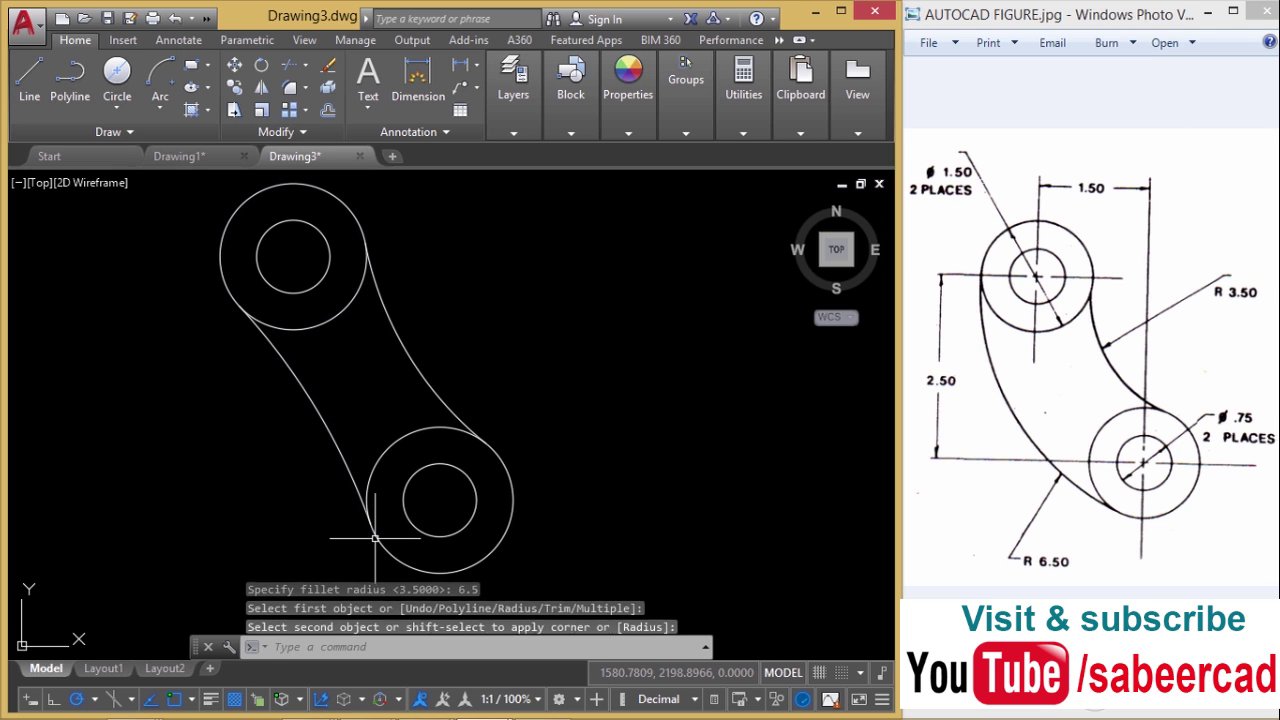
{"action": "left_click", "coordinate": [320, 424]}
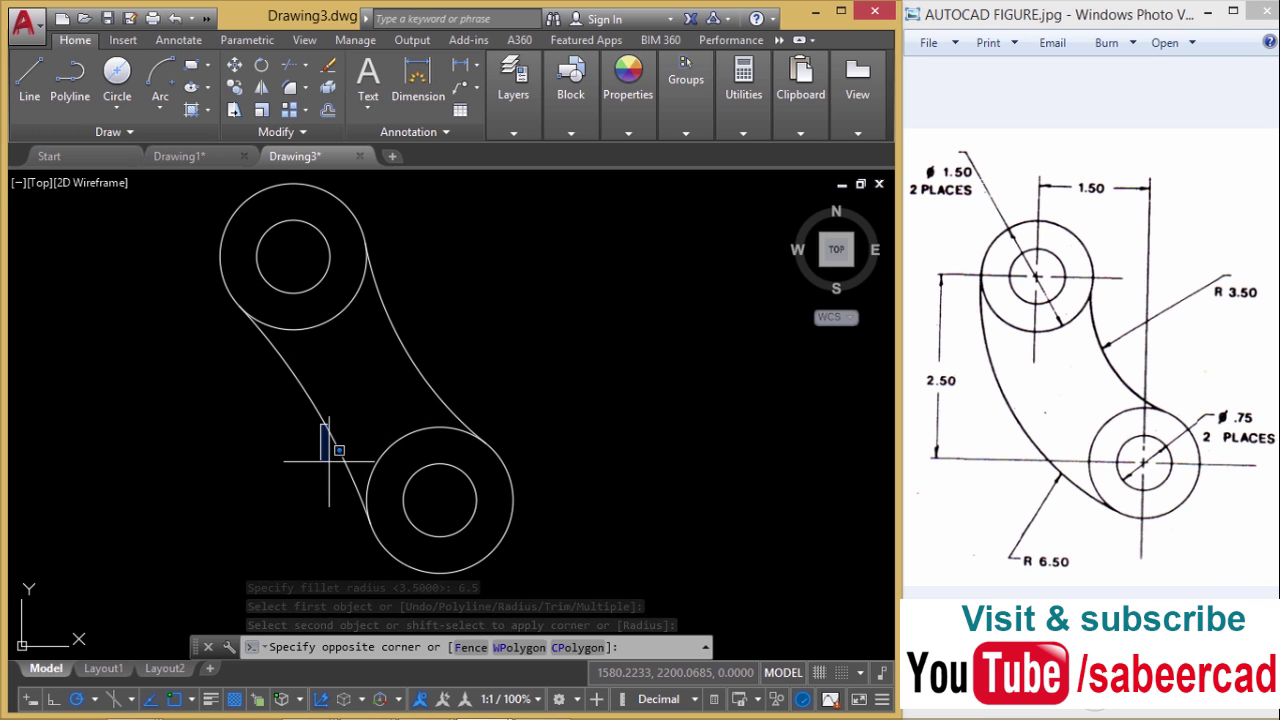
{"action": "left_click", "coordinate": [314, 426]}
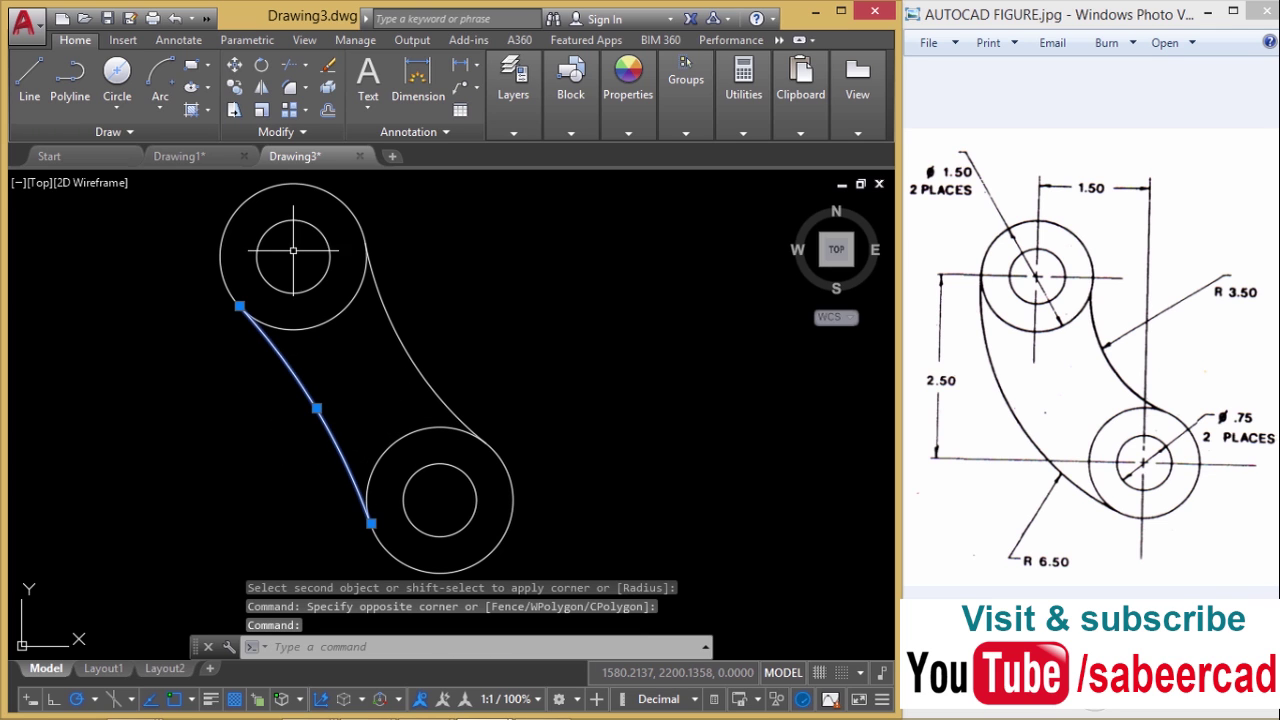
Step: Draw a Tan, Tan, Radius circle of radius 6.5 touching both outer boss circles' left sides
{"action": "left_click", "coordinate": [329, 68]}
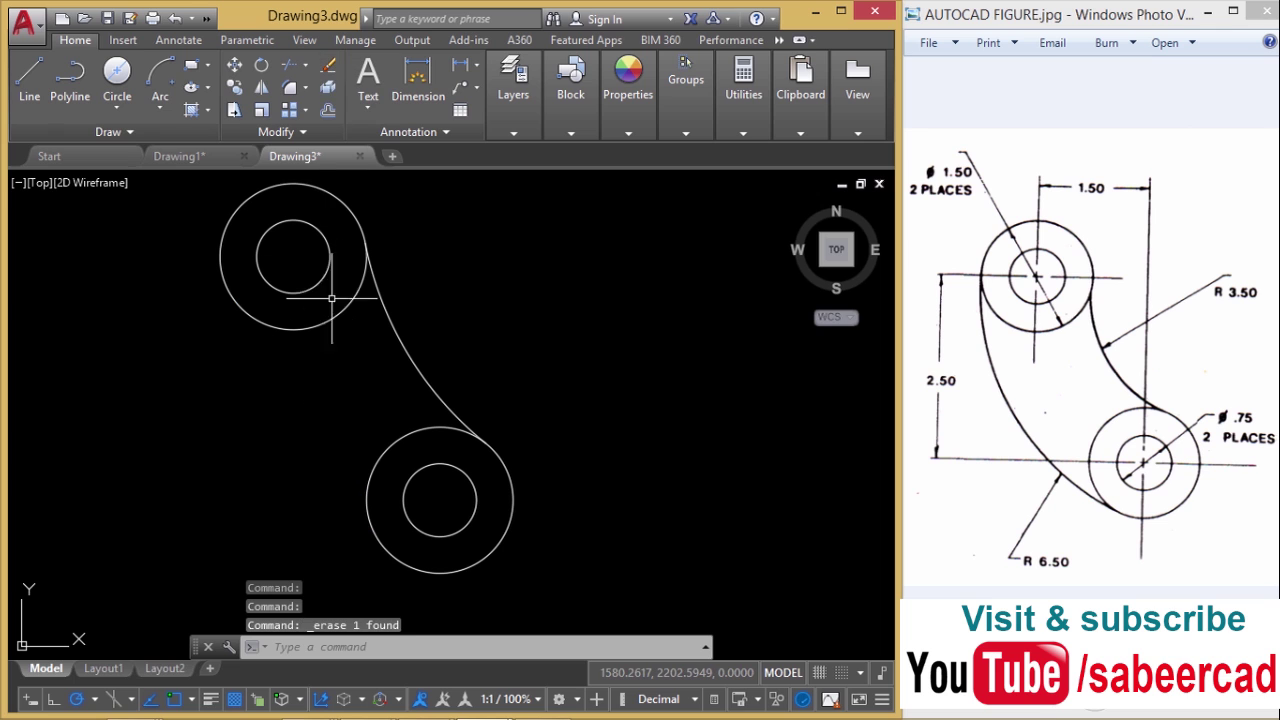
{"action": "left_click", "coordinate": [127, 105]}
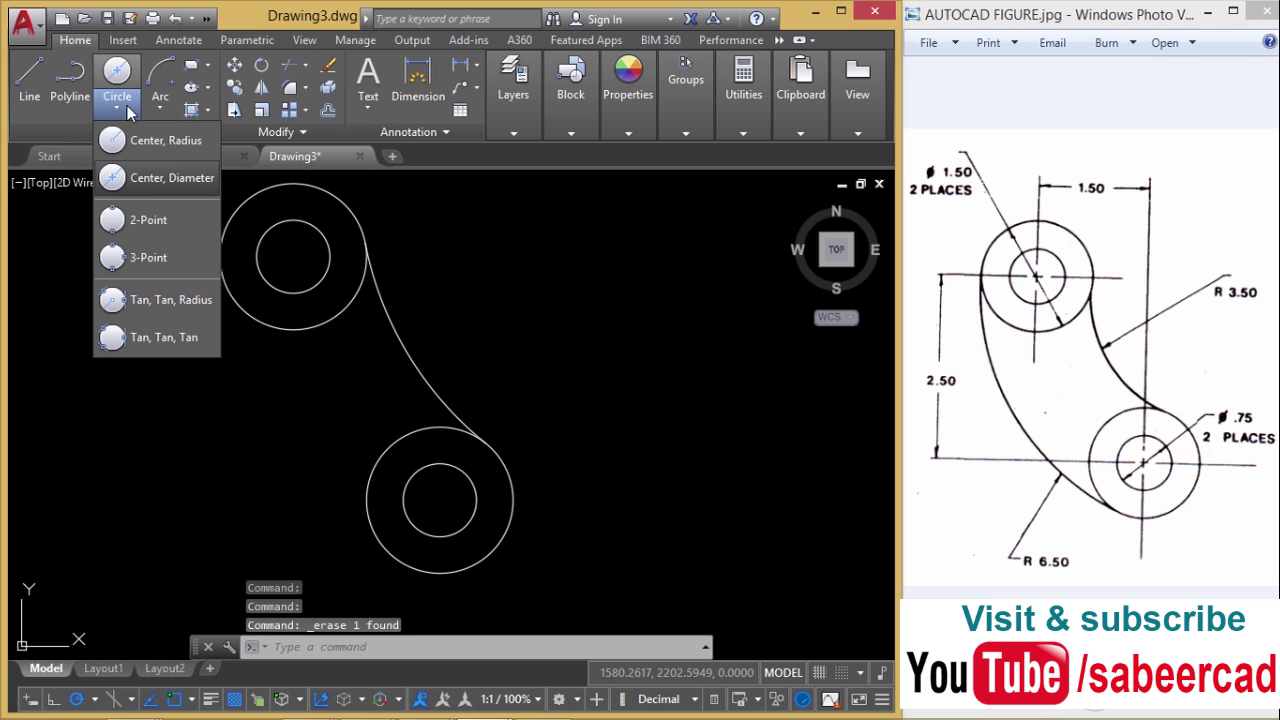
{"action": "left_click", "coordinate": [165, 300]}
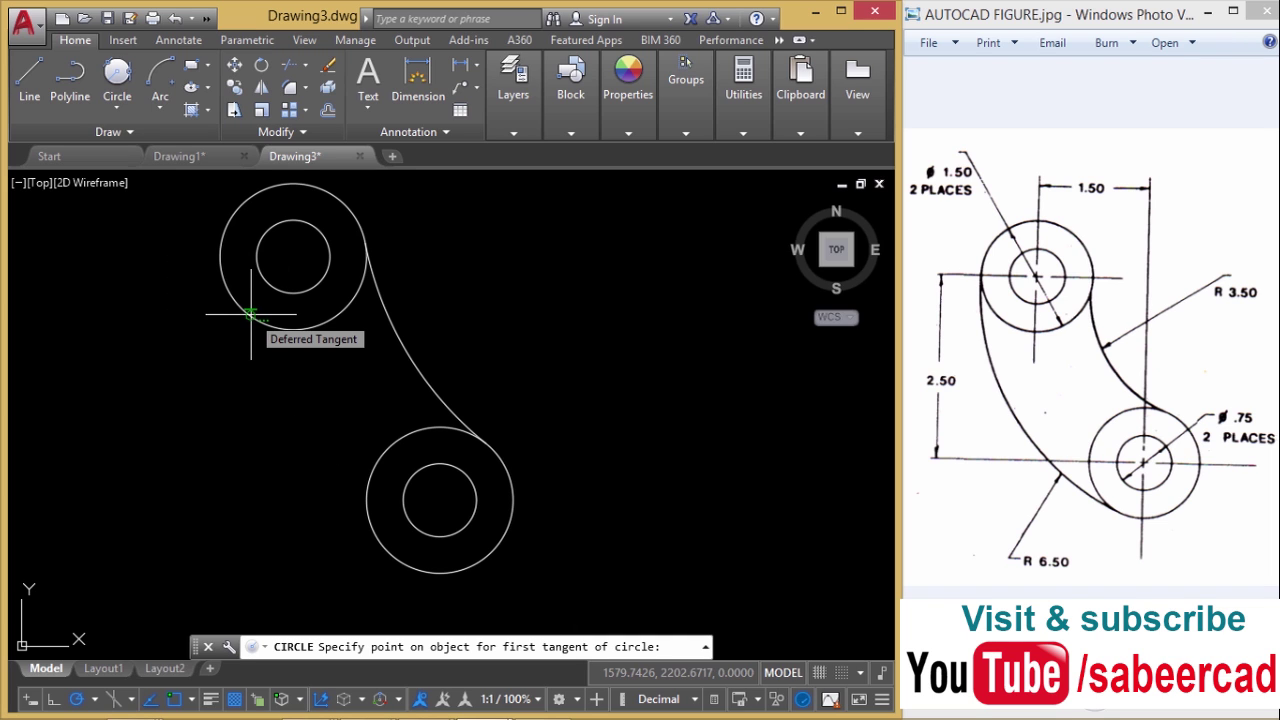
{"action": "left_click", "coordinate": [231, 210]}
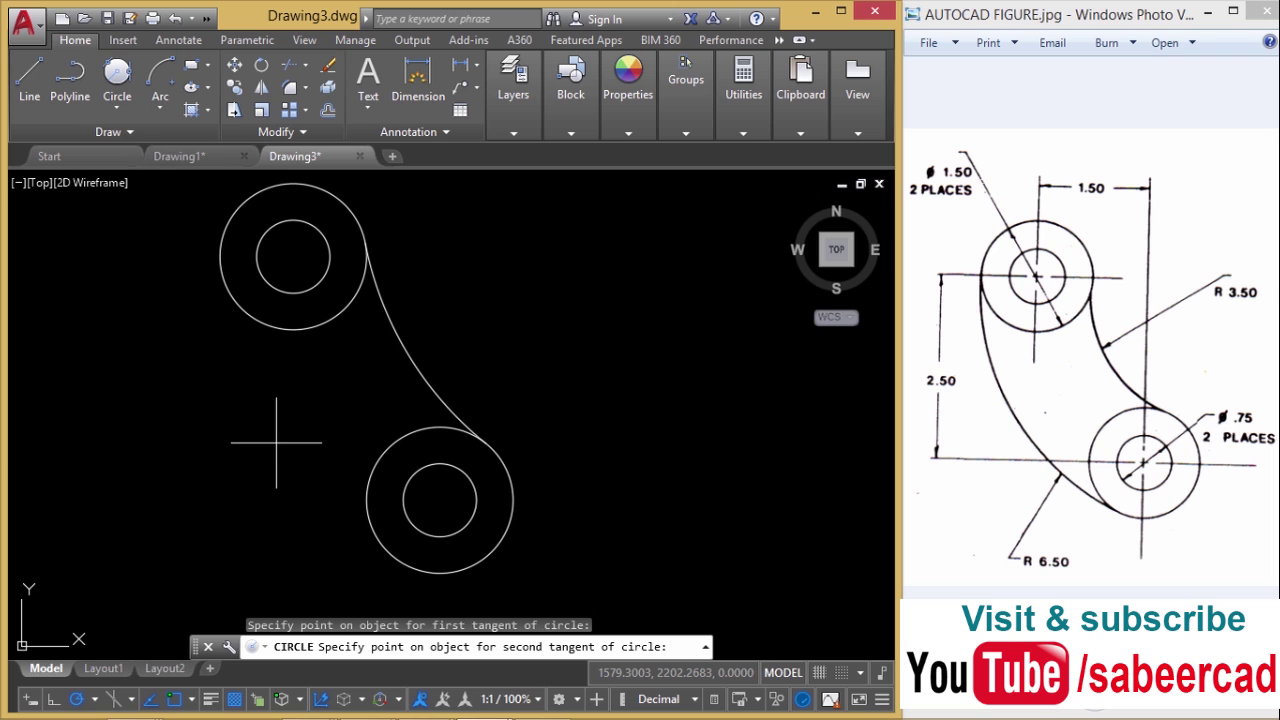
{"action": "left_click", "coordinate": [465, 570]}
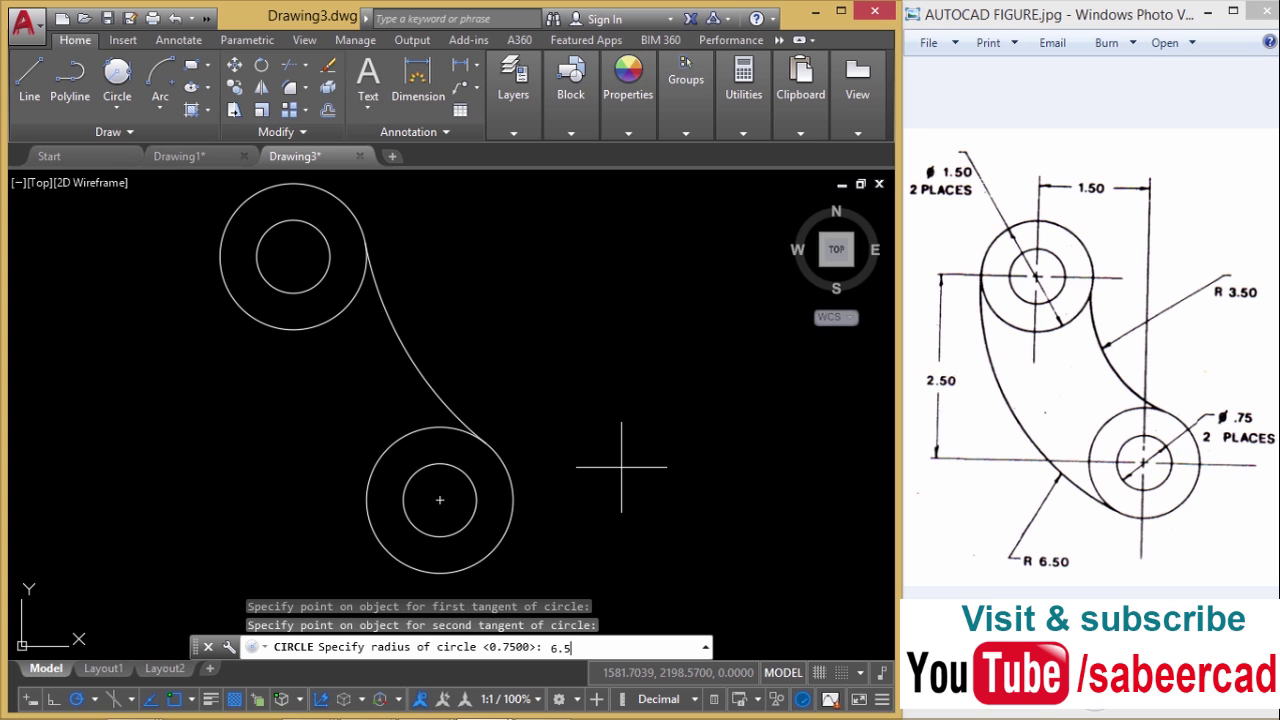
{"action": "type", "text": "6.5"}
{"action": "key", "text": "Return"}
{"action": "scroll", "coordinate": [472, 457], "scroll_direction": "down", "scroll_amount": 4}
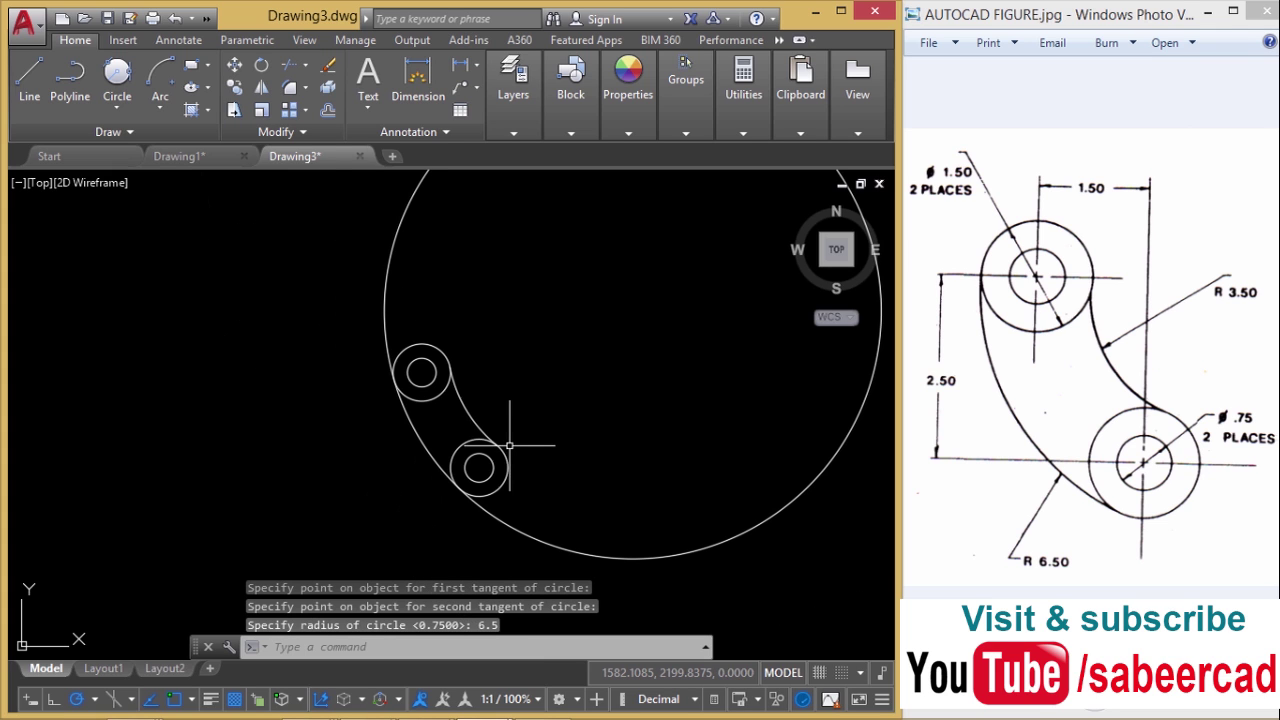
{"action": "scroll", "coordinate": [510, 452], "scroll_direction": "up", "scroll_amount": 2}
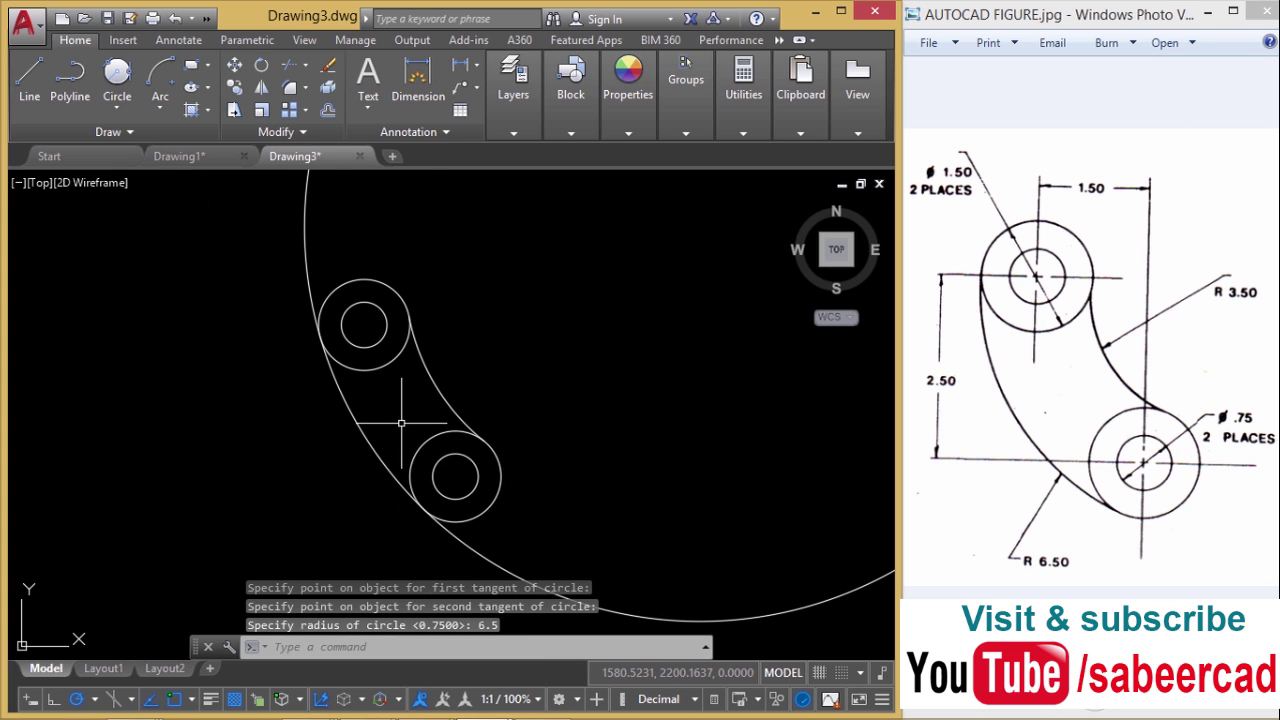
{"action": "middle_click_drag", "start_coordinate": [418, 416], "coordinate": [374, 401]}
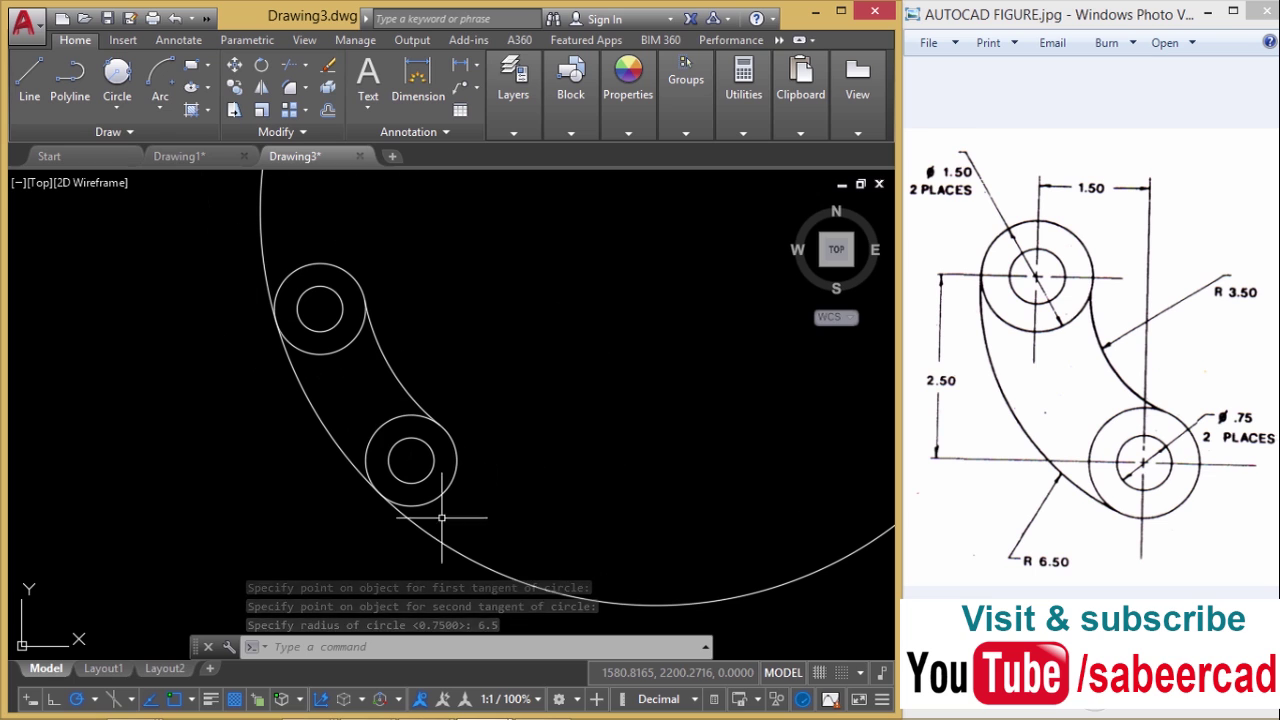
Step: Trim away the large circle's excess, keeping only the R6.5 arc on the left
{"action": "left_click", "coordinate": [306, 66]}
{"action": "left_click", "coordinate": [310, 95]}
{"action": "key", "text": "Return"}
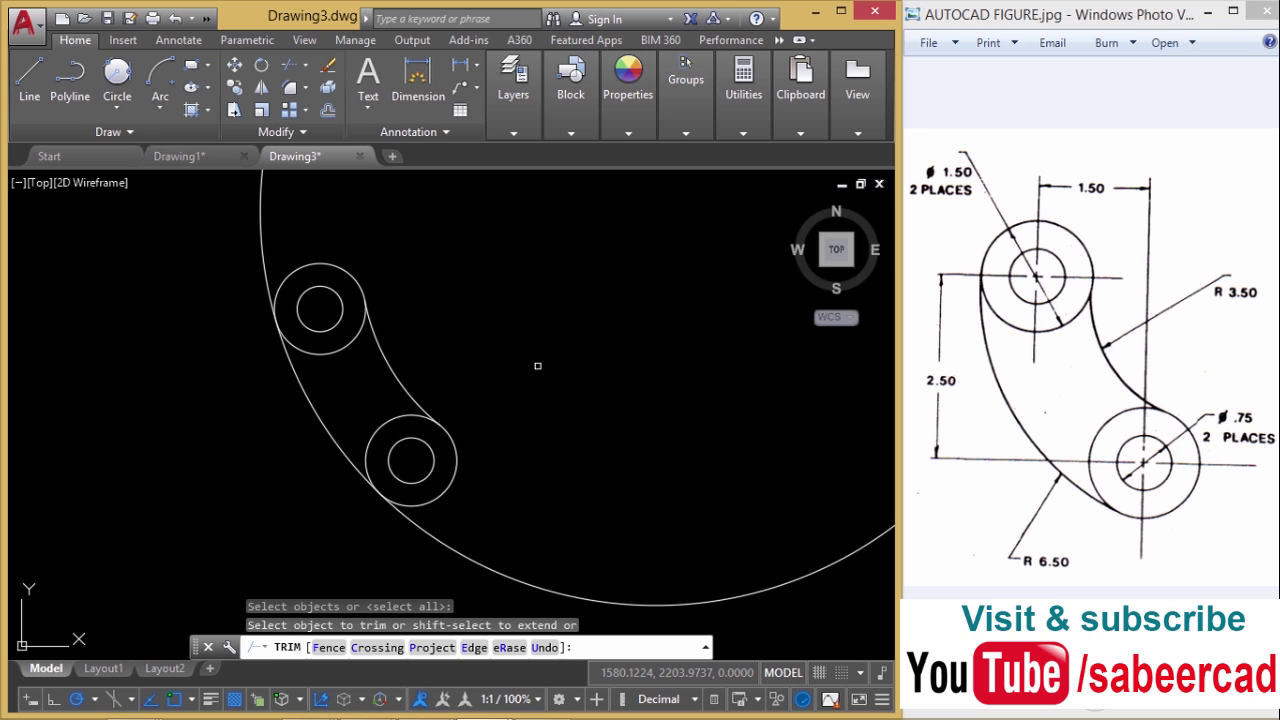
{"action": "left_click", "coordinate": [500, 571]}
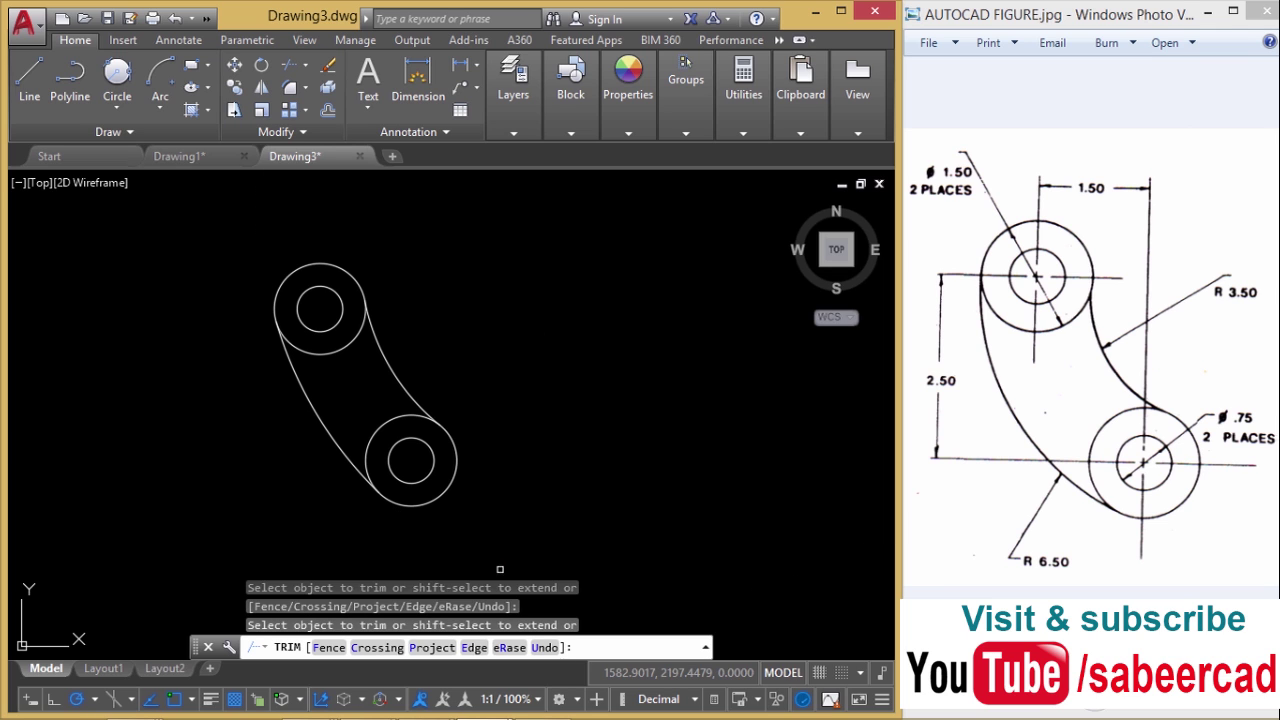
{"action": "left_click", "coordinate": [434, 461]}
{"action": "key", "text": "Return"}
{"action": "scroll", "coordinate": [331, 426], "scroll_direction": "up", "scroll_amount": 2}
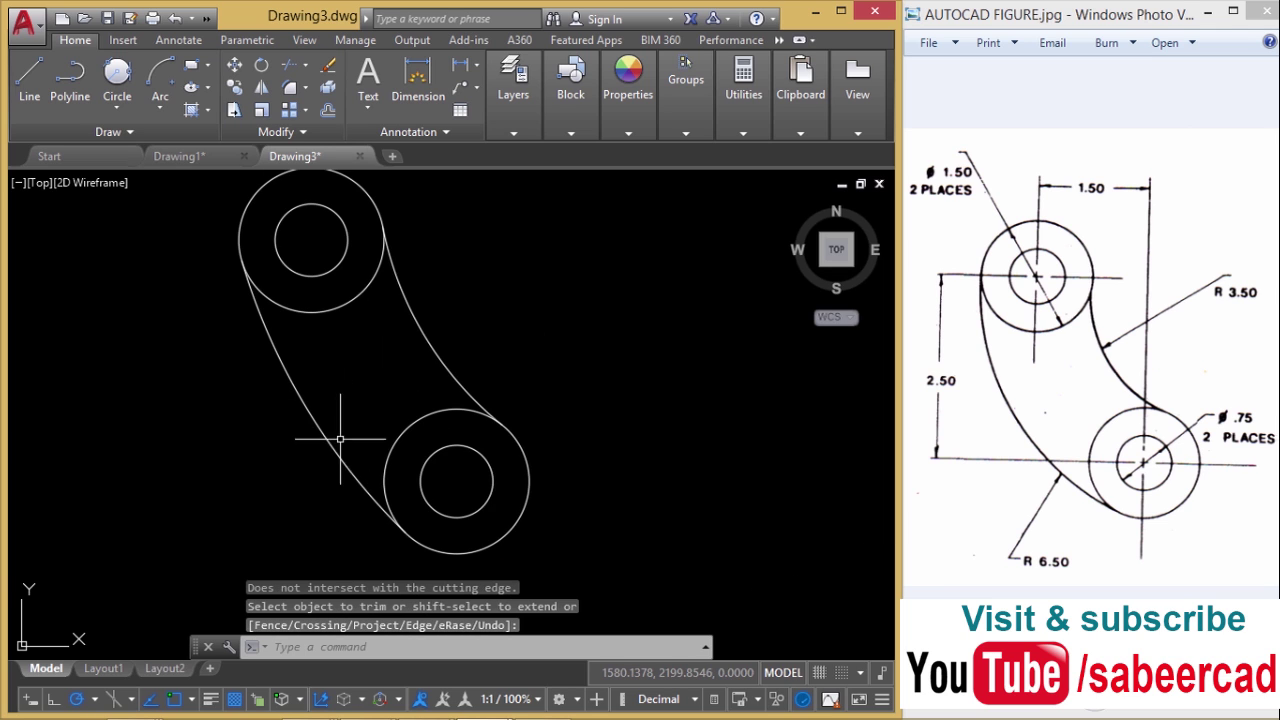